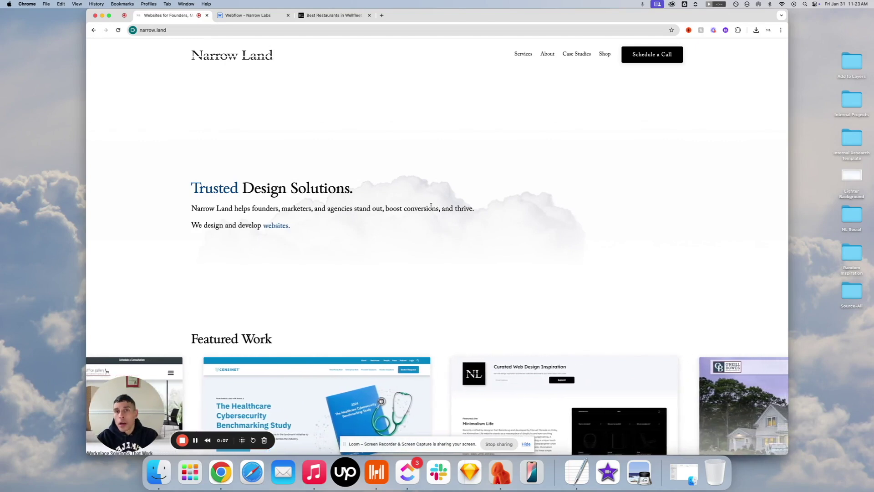
Switch to the Best Restaurants in Wellfleet article and scroll through it, watching the sticky PTV ad.
left_click(344, 16)
scroll(527, 146, "down", 5)
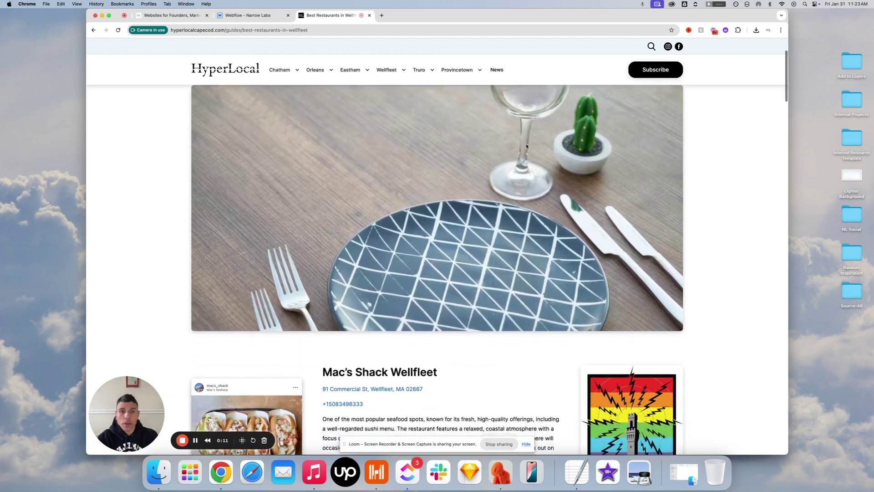
scroll(527, 146, "down", 4)
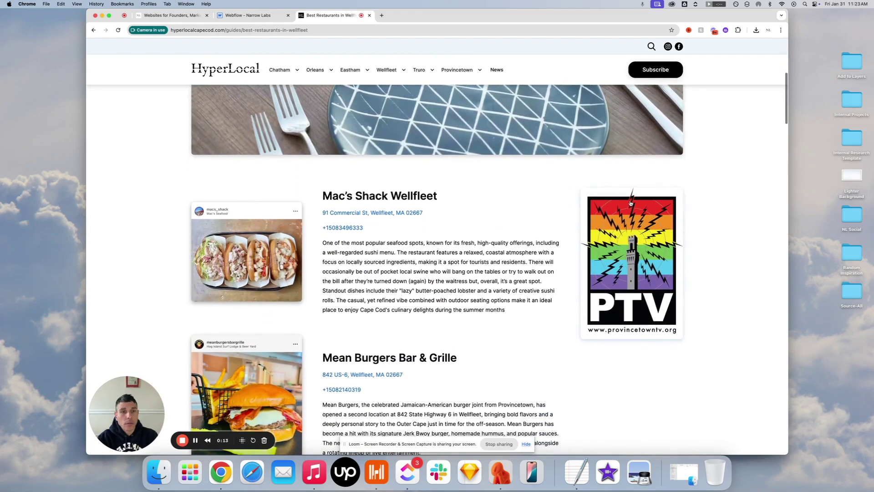
scroll(631, 202, "down", 5)
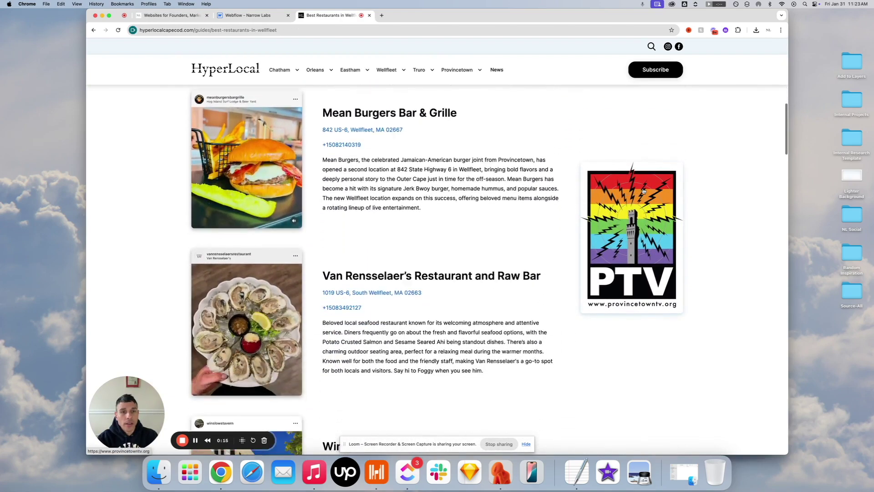
scroll(644, 191, "down", 5)
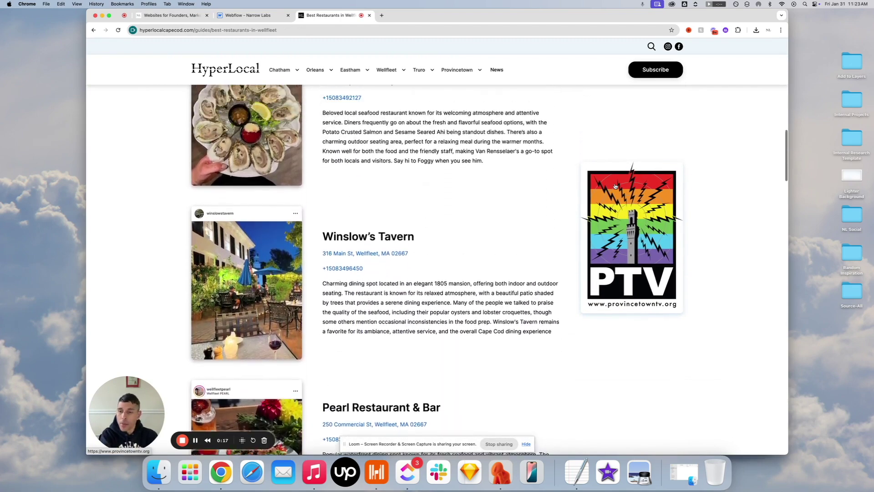
scroll(615, 186, "up", 2)
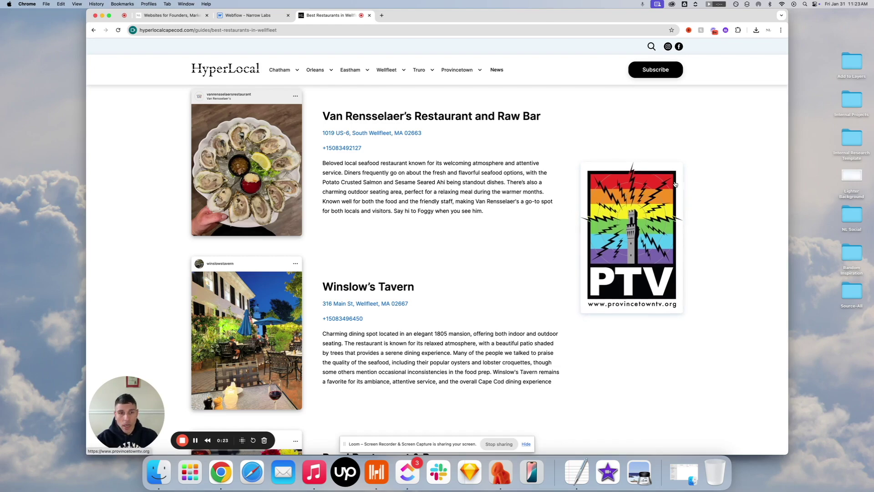
scroll(646, 199, "down", 7)
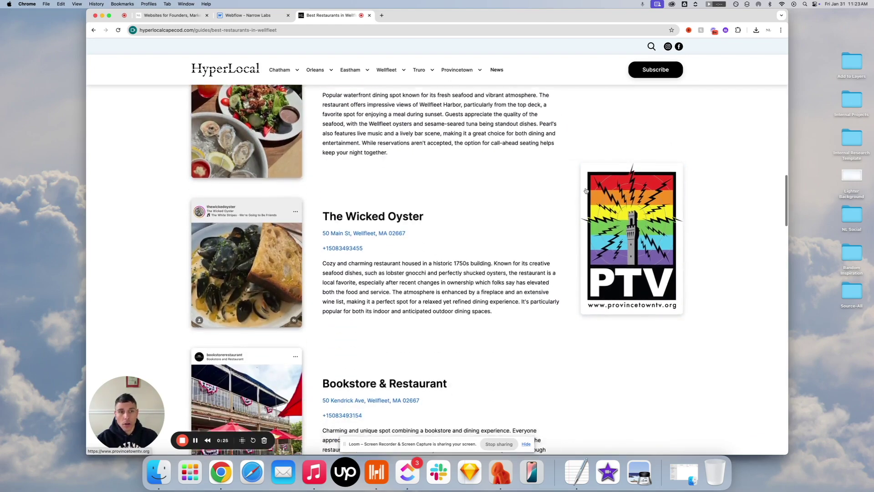
scroll(590, 191, "up", 5)
scroll(590, 191, "up", 10)
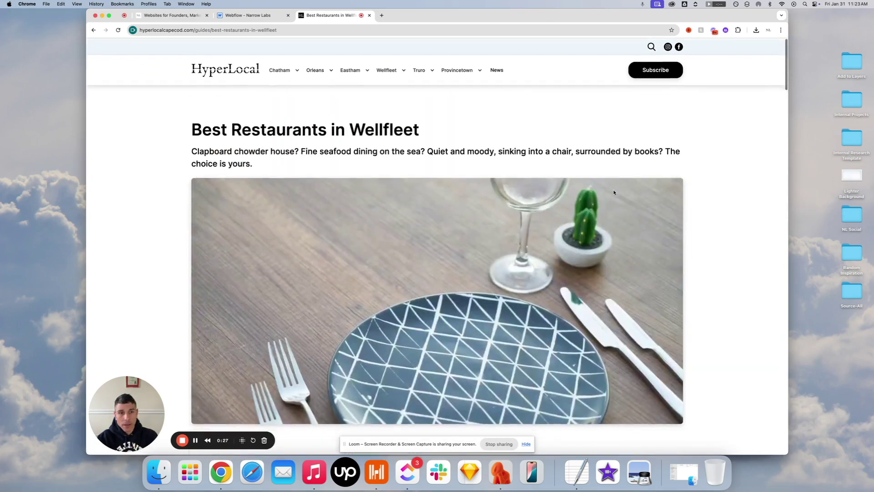
scroll(614, 193, "down", 6)
scroll(613, 193, "down", 5)
scroll(614, 193, "up", 10)
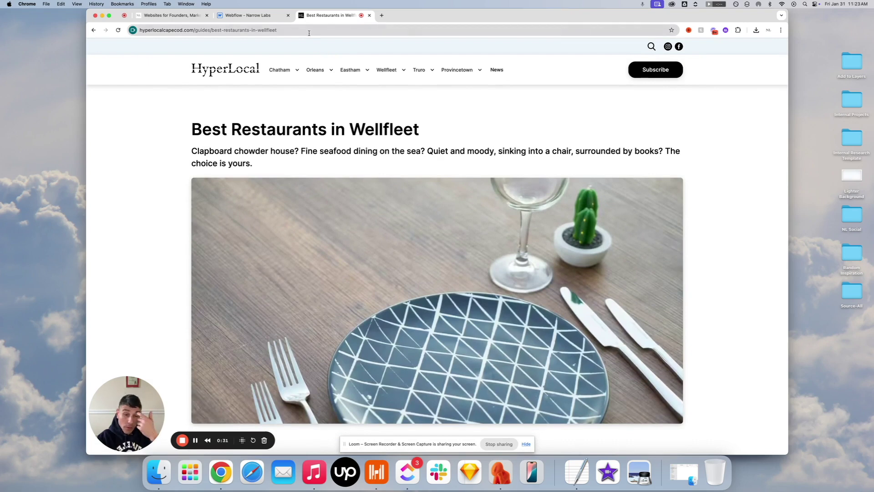
Back in Webflow, add a Div Block to the Container and give it the existing Columns class.
left_click(250, 15)
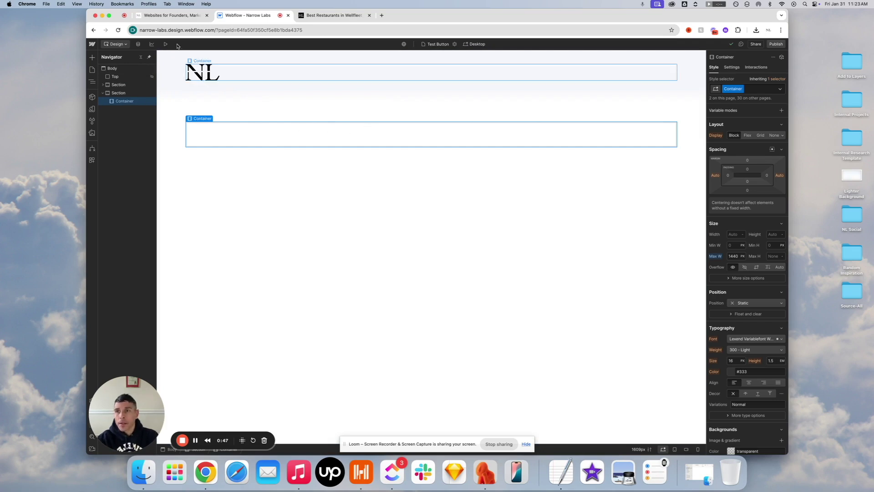
left_click(91, 59)
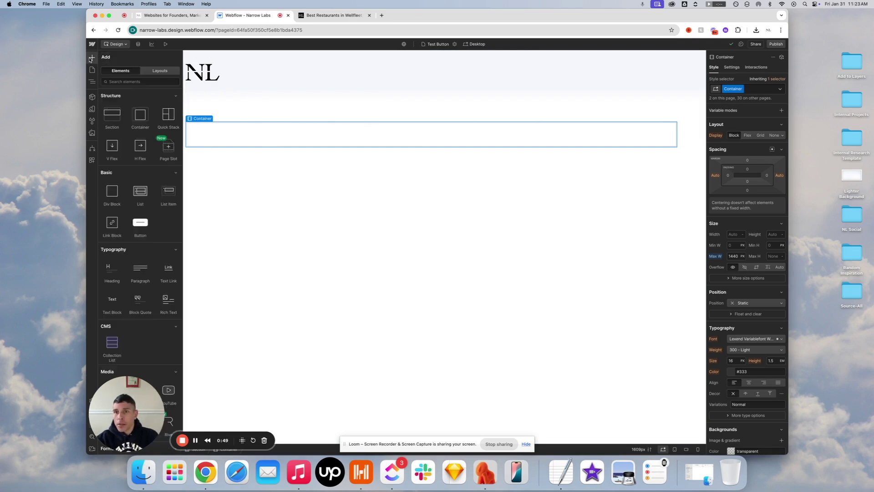
left_click(111, 195)
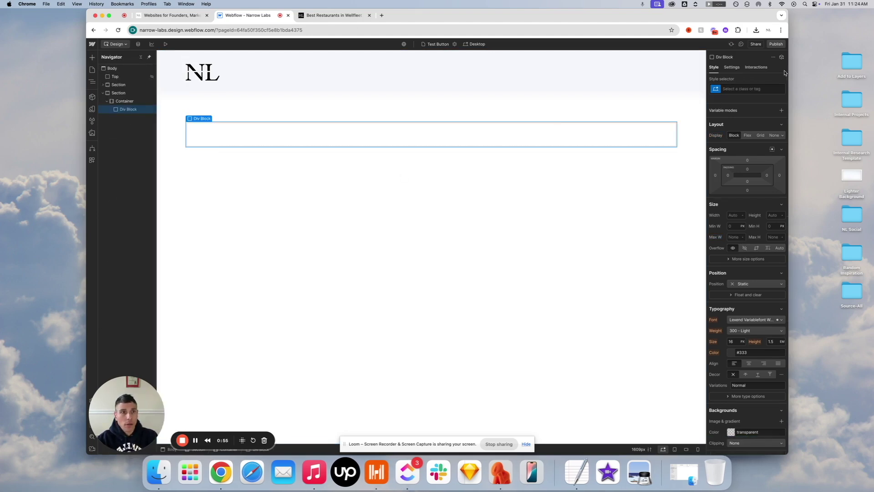
left_click(757, 88)
type("Colu")
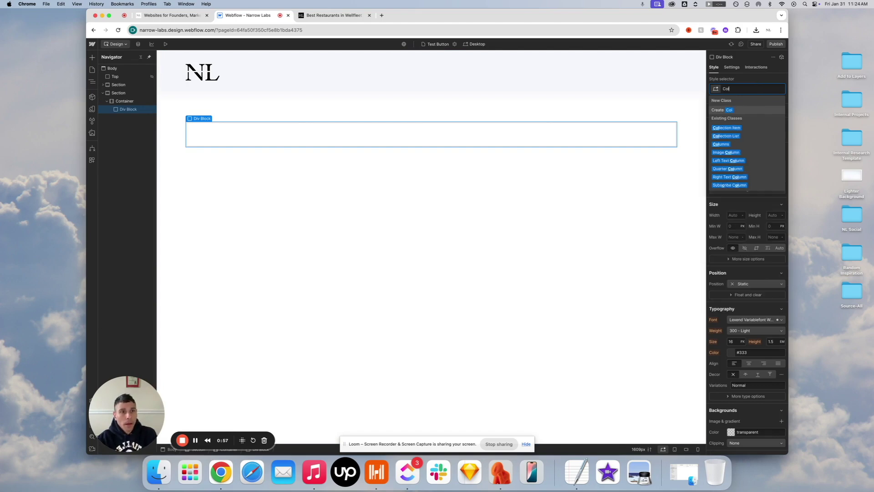
left_click(746, 128)
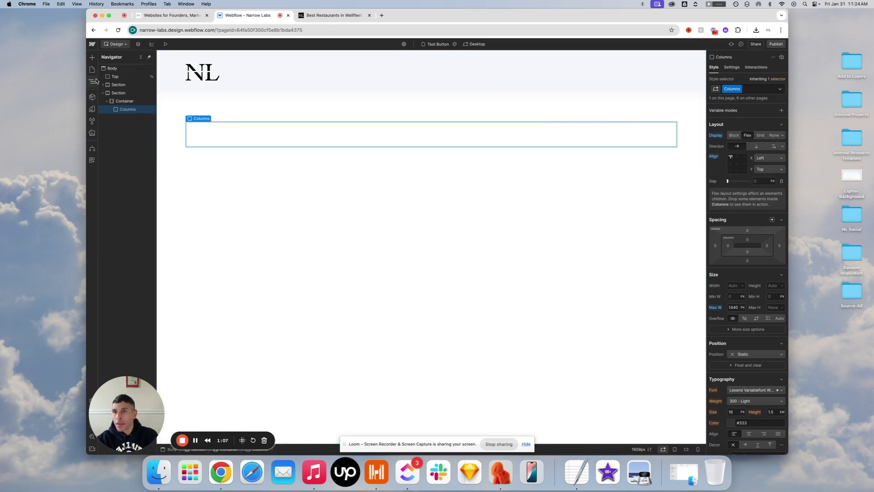
Add a Div Block inside Columns with a new Content Column class and 75% width.
left_click(92, 58)
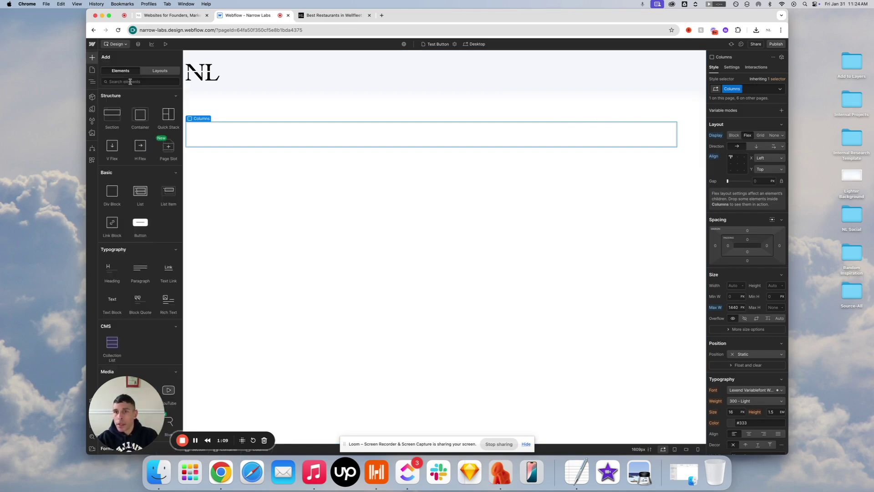
left_click(111, 192)
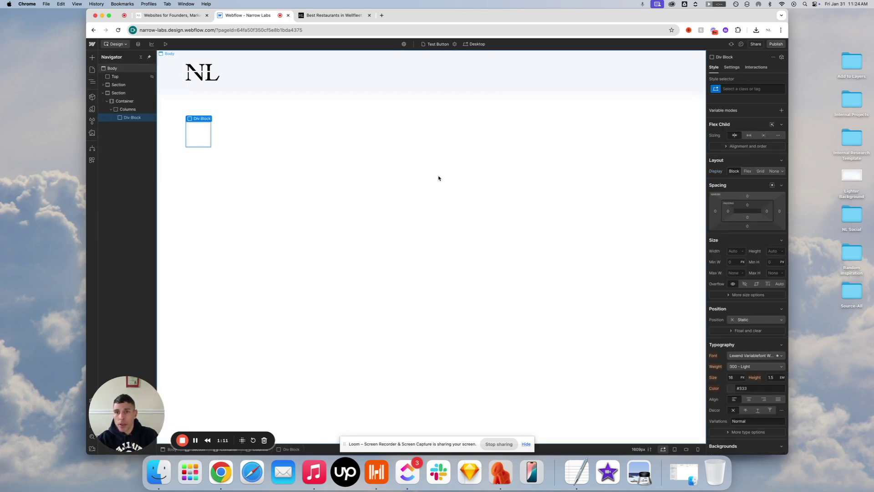
left_click(754, 89)
type("Cont")
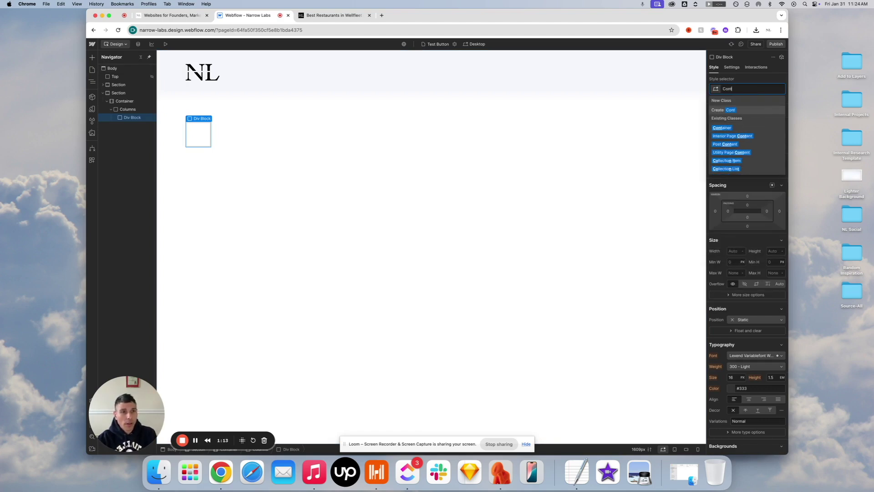
type("ent Column")
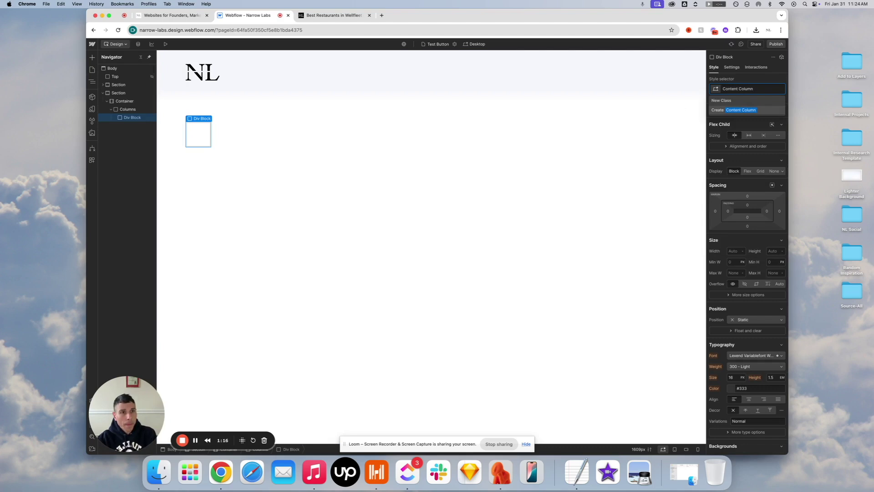
key("Return")
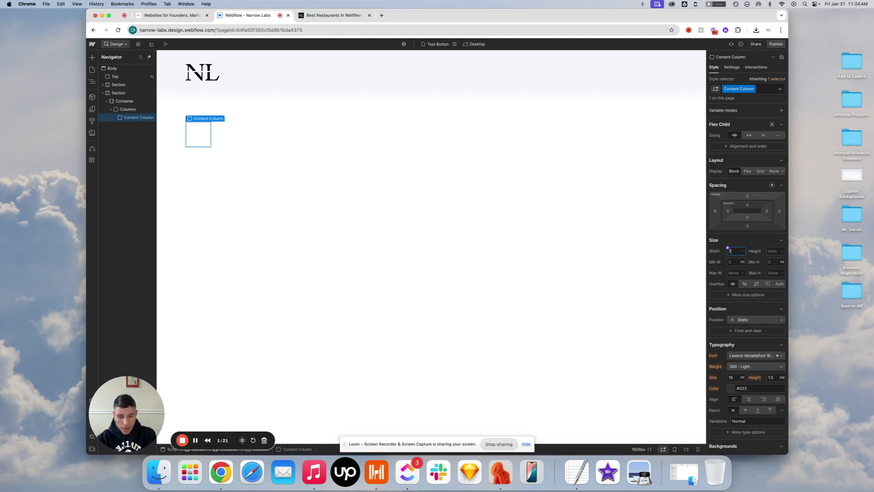
left_click(728, 248)
type("75%")
key("Return")
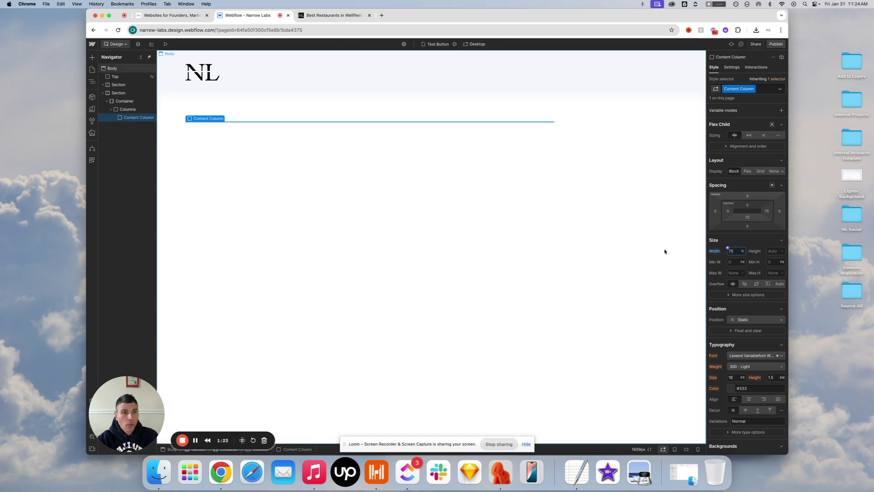
Add a second Div Block inside Columns and give it a new Sidebar class.
left_click(205, 115)
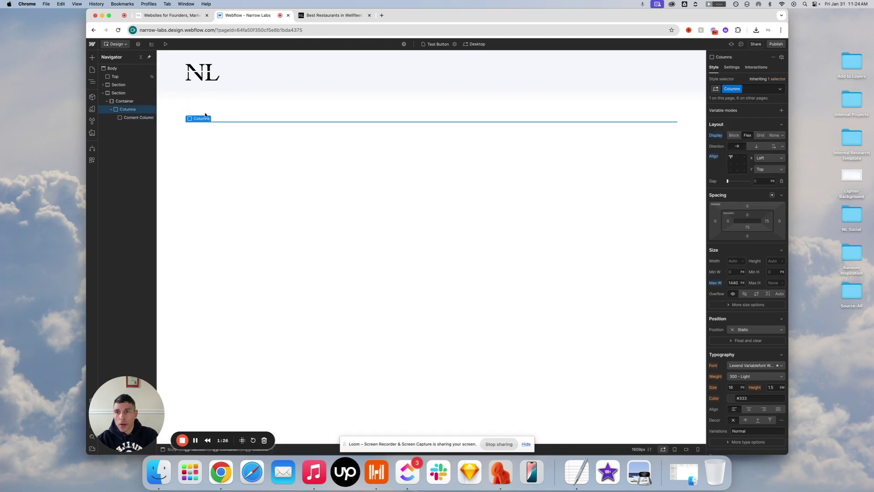
left_click(93, 58)
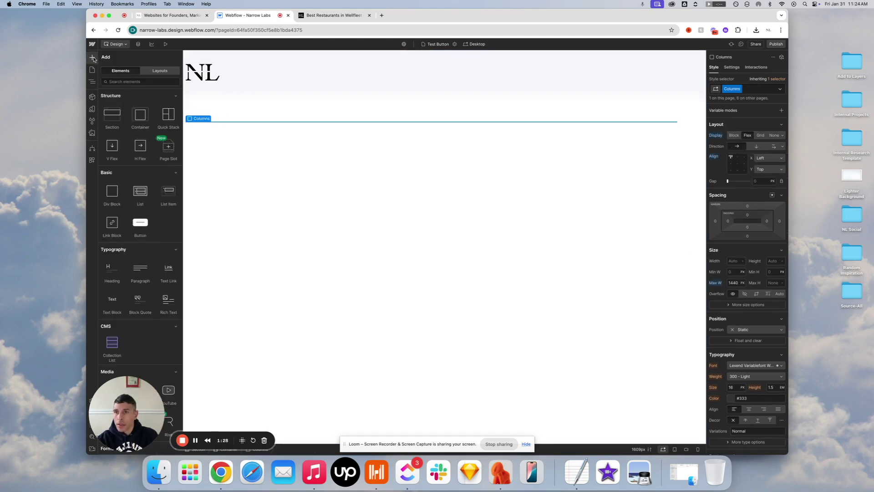
left_click(112, 191)
left_click(752, 89)
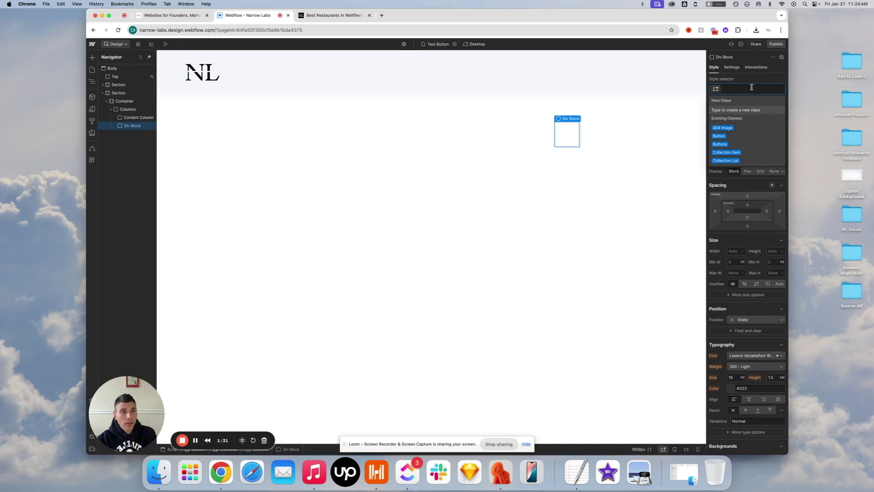
type("Sideb")
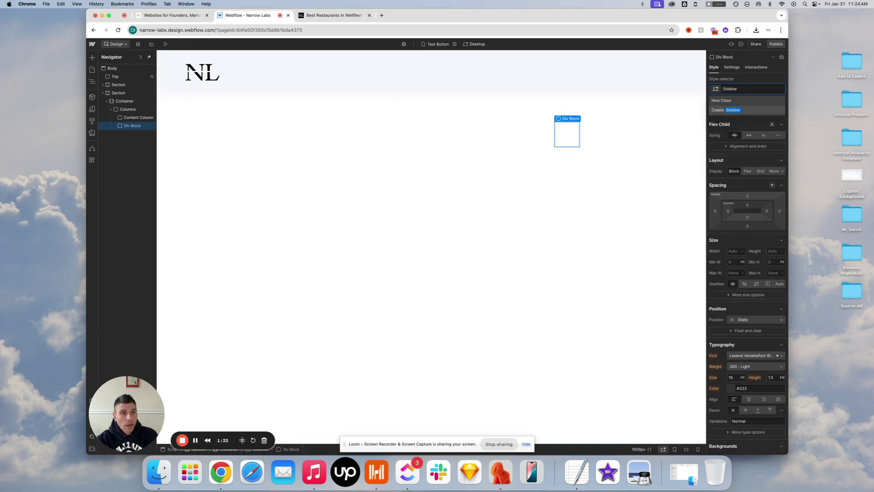
type("ar")
key("Return")
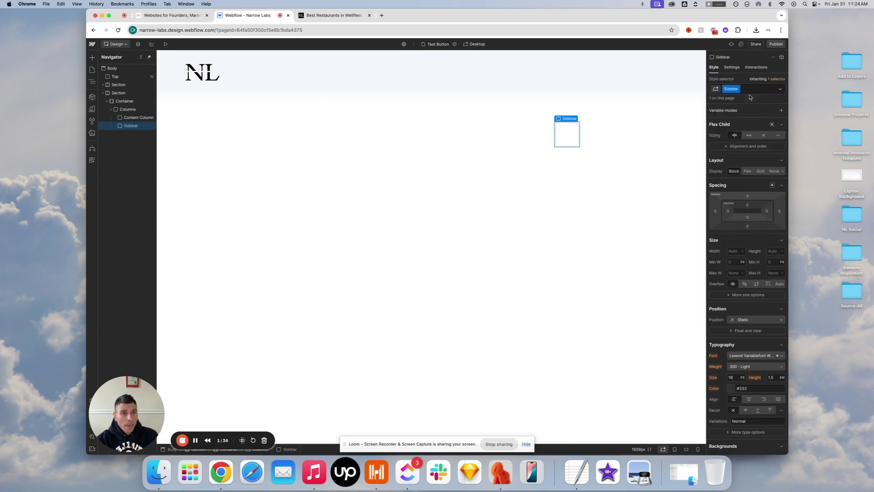
Set the Sidebar's width to 25% and its left margin to 60 px.
left_click(728, 248)
type("25%")
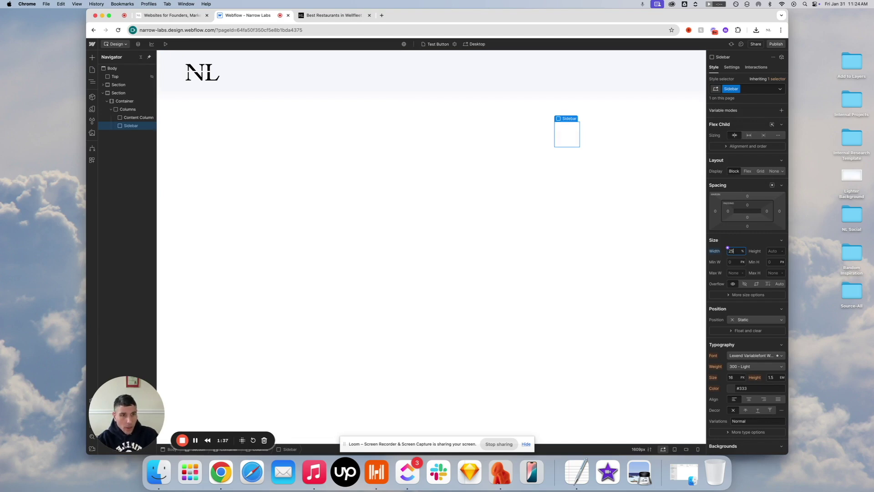
key("Return")
left_click(715, 212)
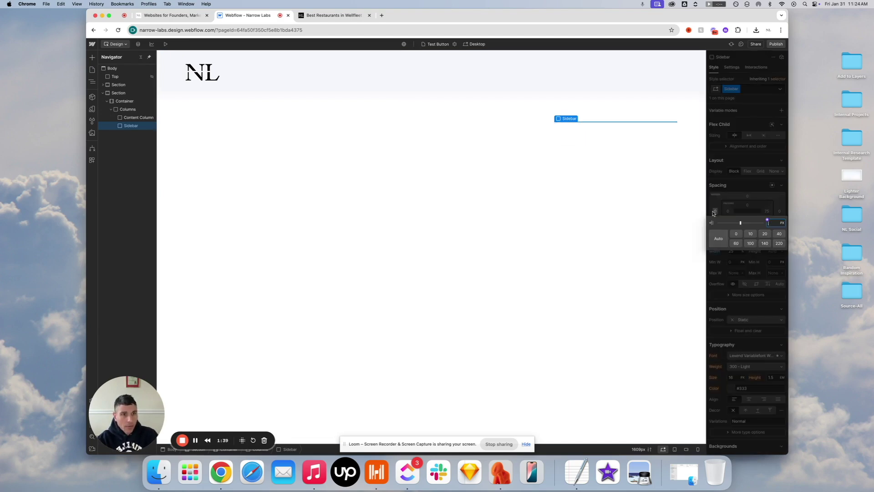
left_click(736, 244)
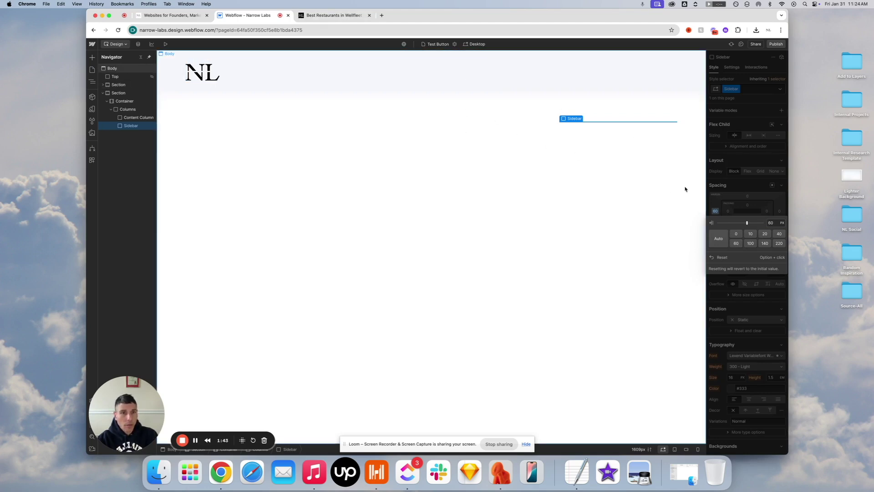
left_click(136, 118)
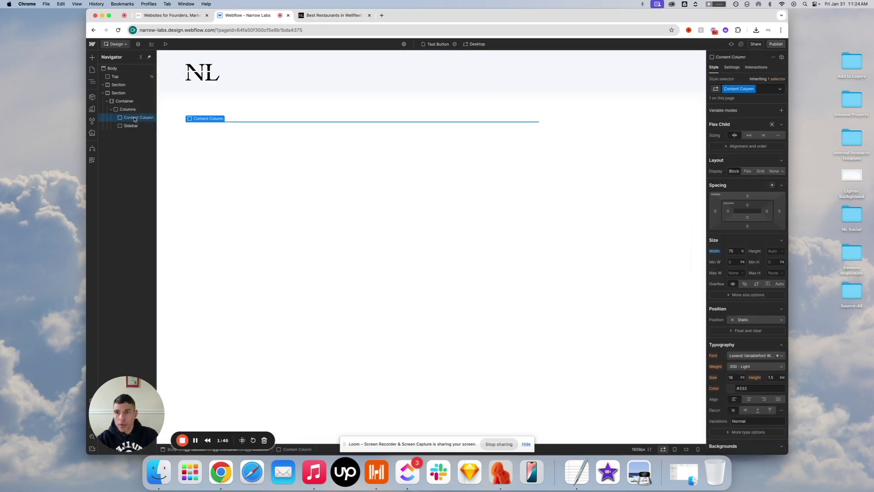
Add a Paragraph to Content Column and replace its text with the long Lorem ipsum copied from TextEdit.
left_click(93, 58)
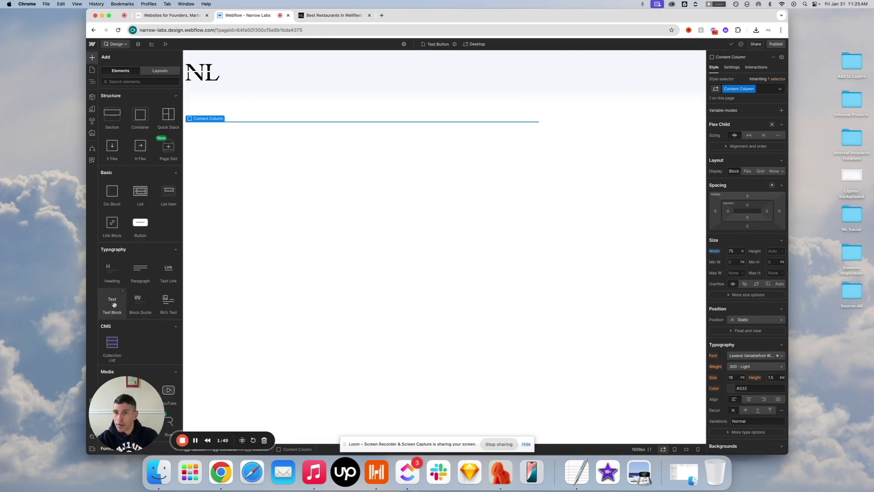
left_click(139, 271)
left_click(577, 473)
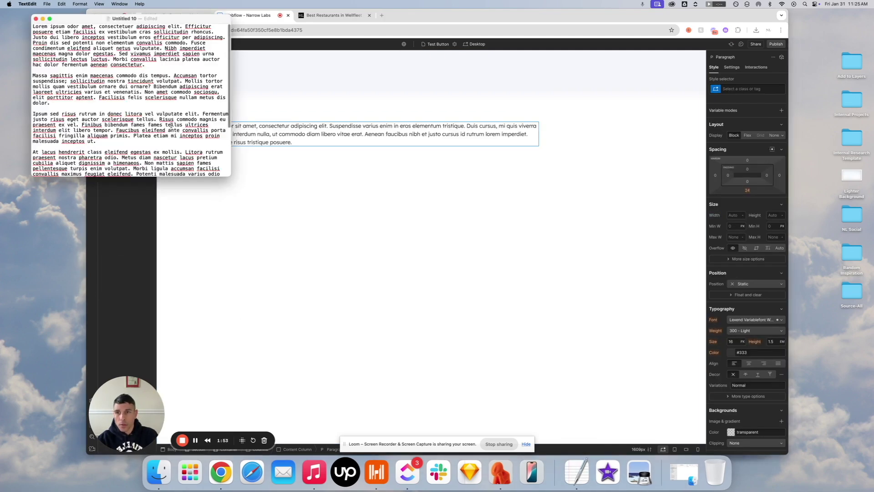
key("super+a")
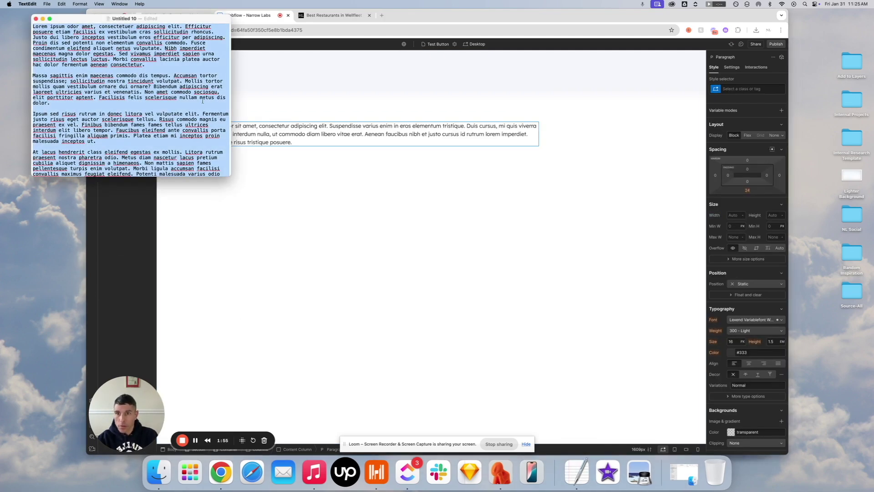
left_click(346, 144)
double_click(342, 133)
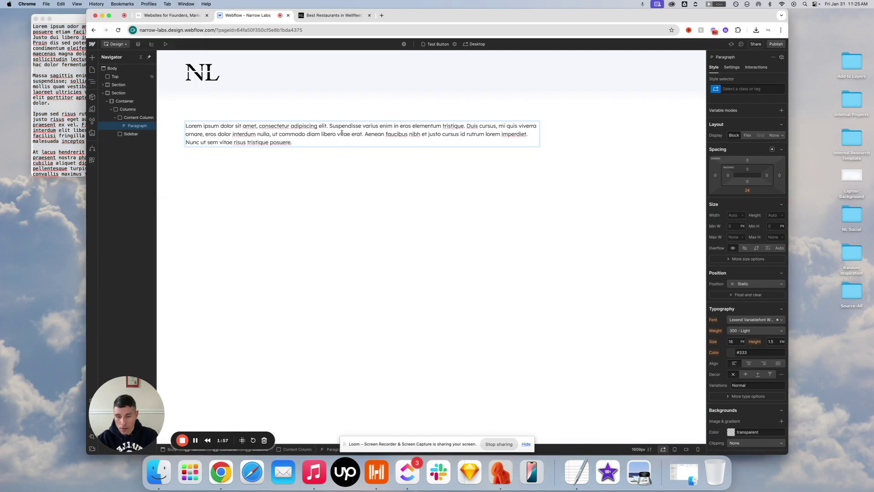
key("super+a")
key("super+v")
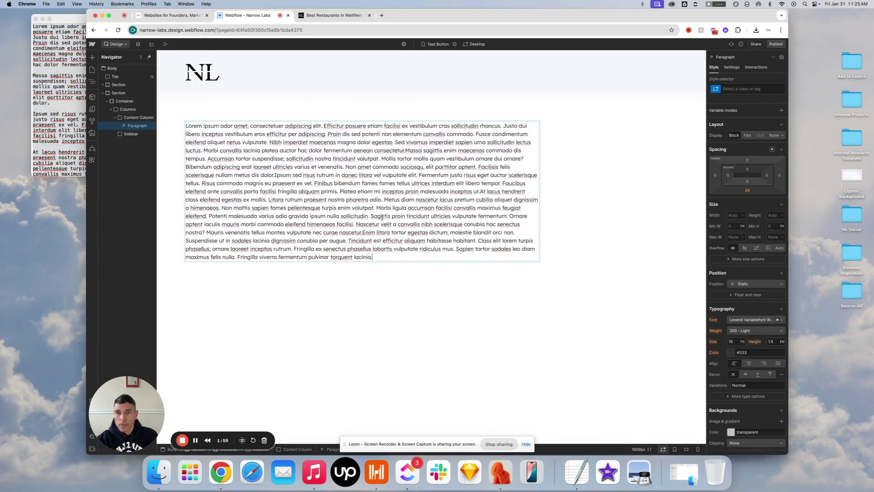
key("Escape")
left_click(417, 275)
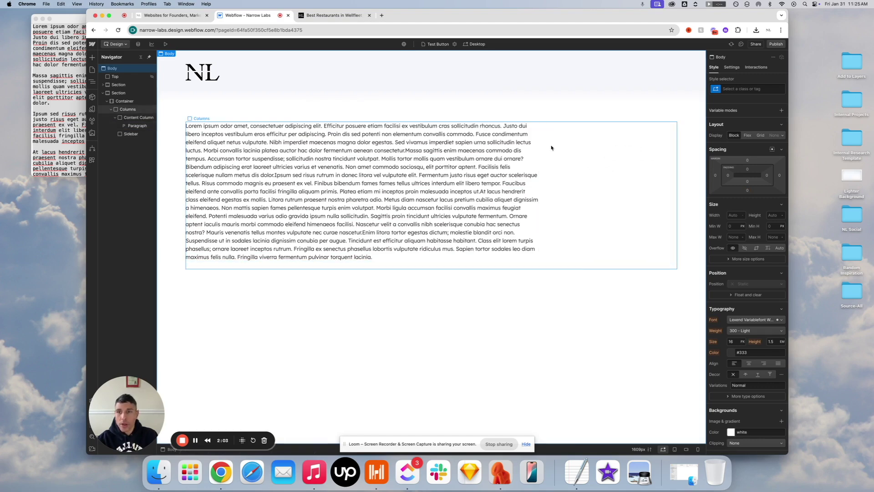
Add an Image to the Sidebar and replace it with the black Narrow Labs NL logo asset.
left_click(130, 135)
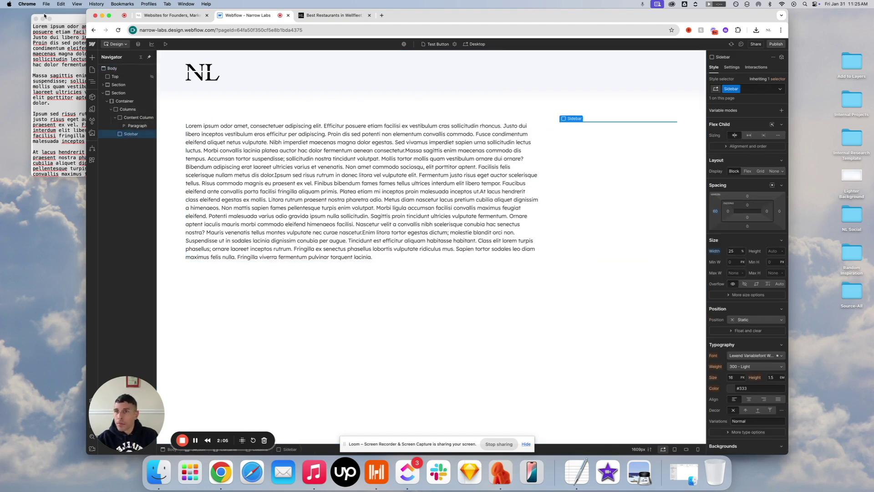
left_click(92, 58)
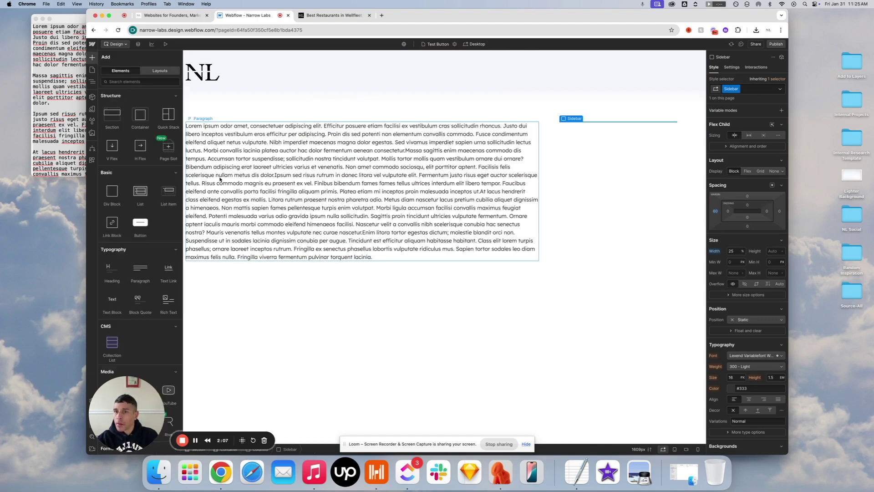
scroll(122, 267, "down", 5)
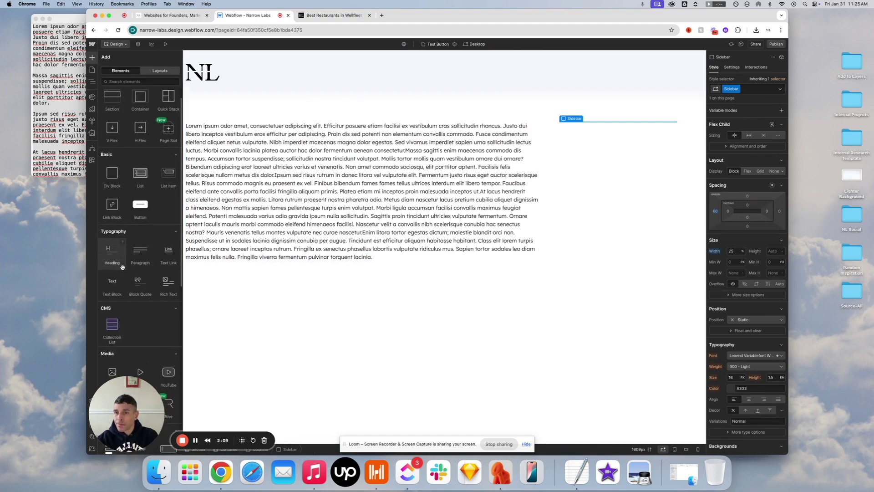
left_click(112, 281)
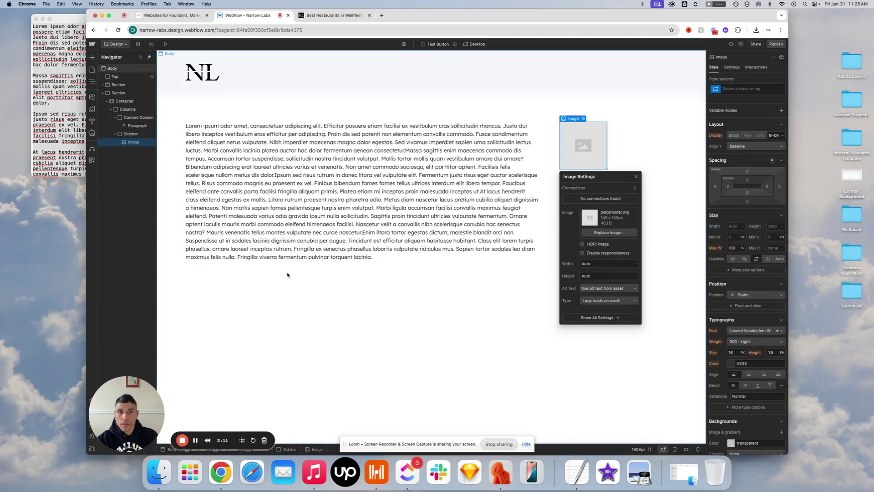
left_click(607, 233)
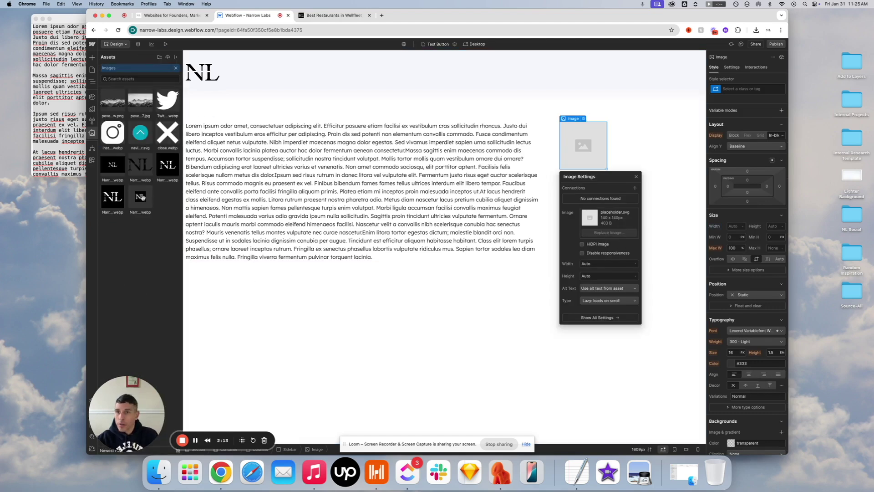
left_click(171, 164)
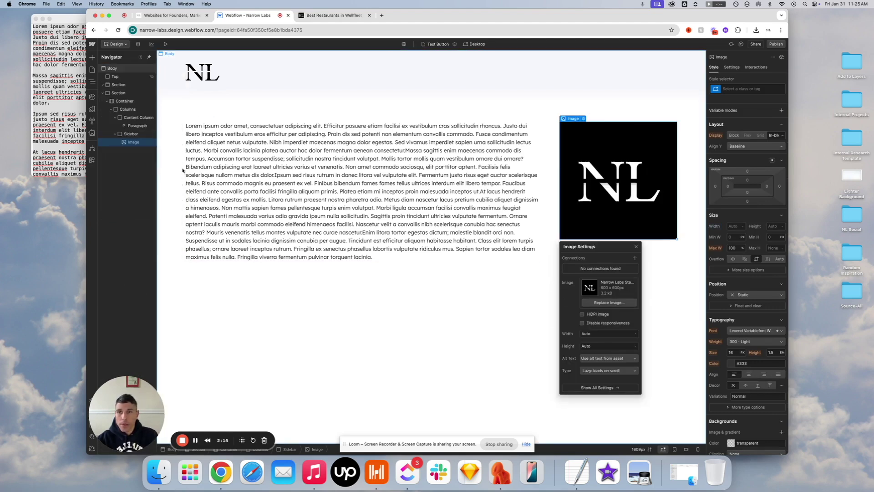
left_click(551, 236)
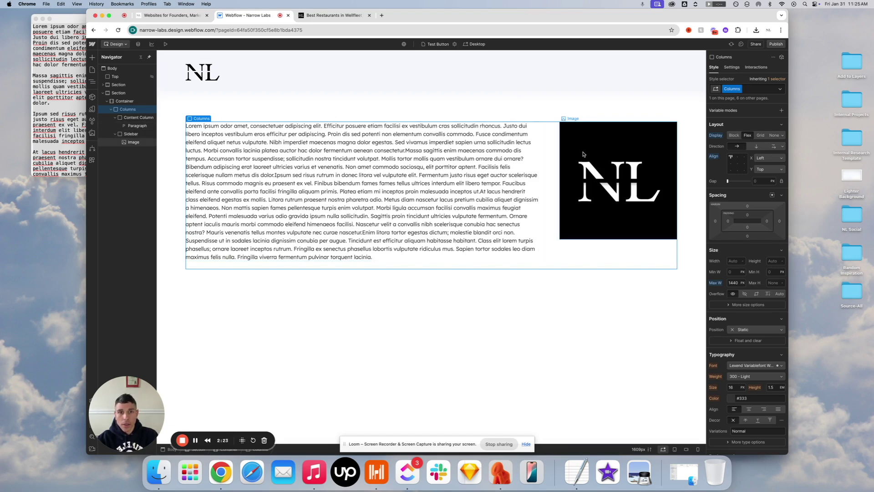
Split the text into six paragraphs at Nibh imperdiet, Fermentum justo, Litora rutrum, Nascetur velit and Class elit lorem.
left_click(291, 155)
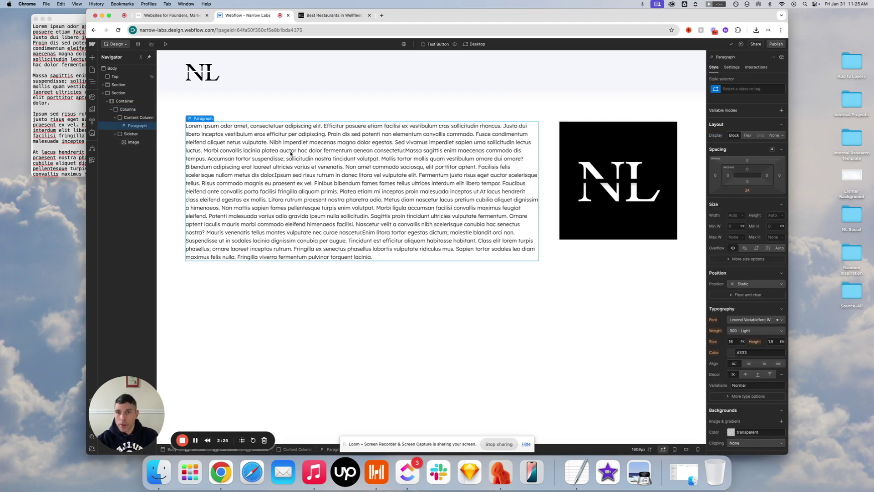
double_click(269, 151)
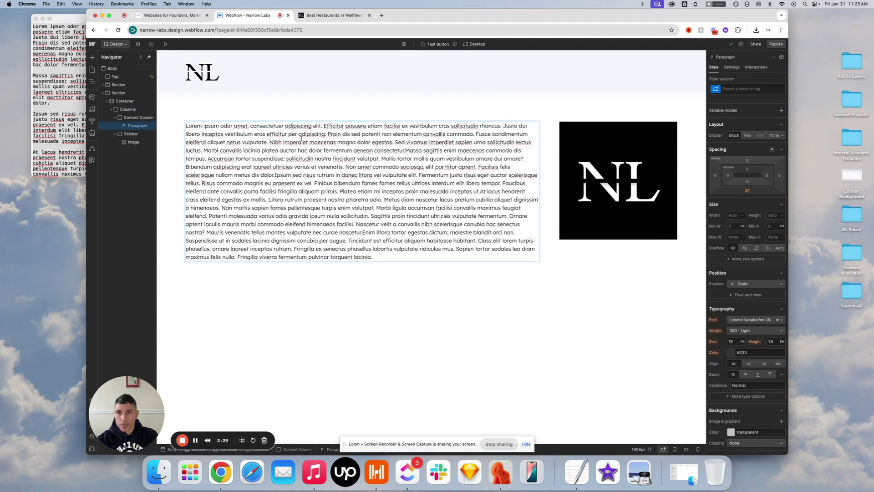
key("Return")
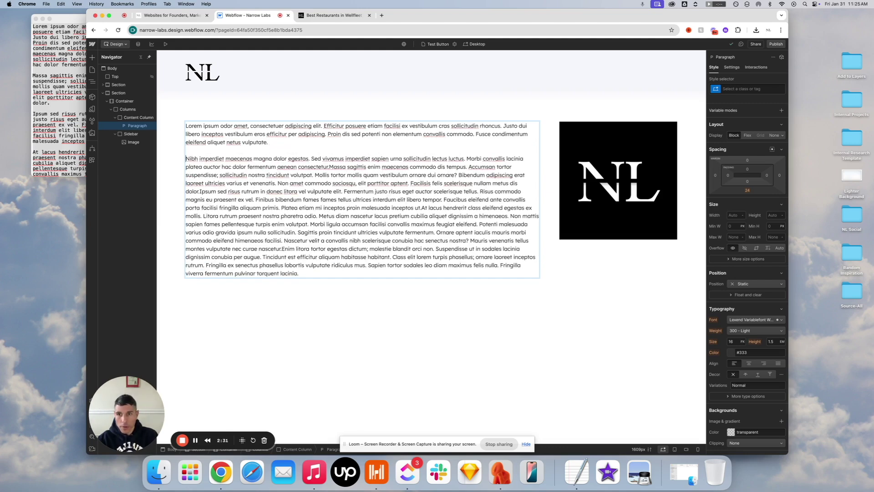
left_click(344, 191)
key("Return")
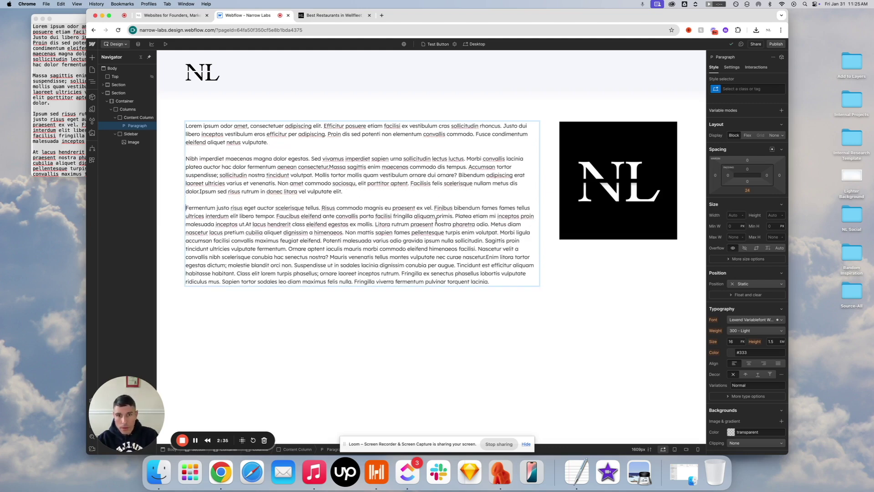
left_click(374, 224)
key("Return")
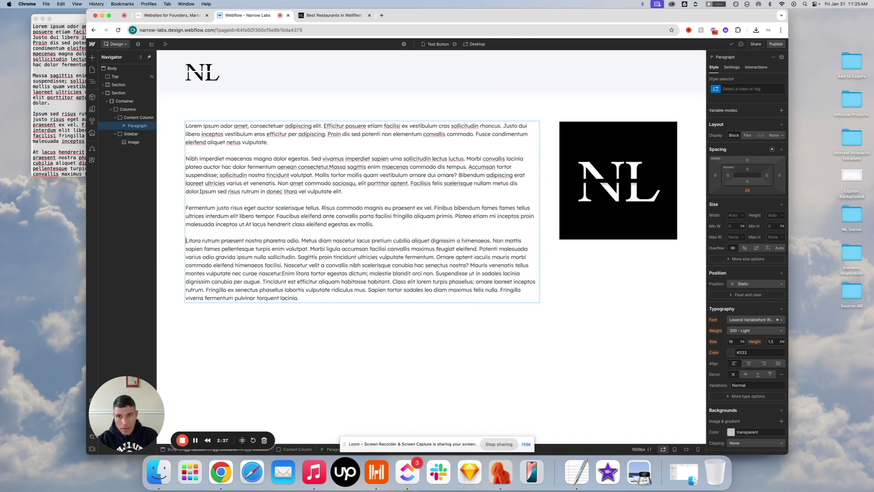
left_click(282, 264)
key("Return")
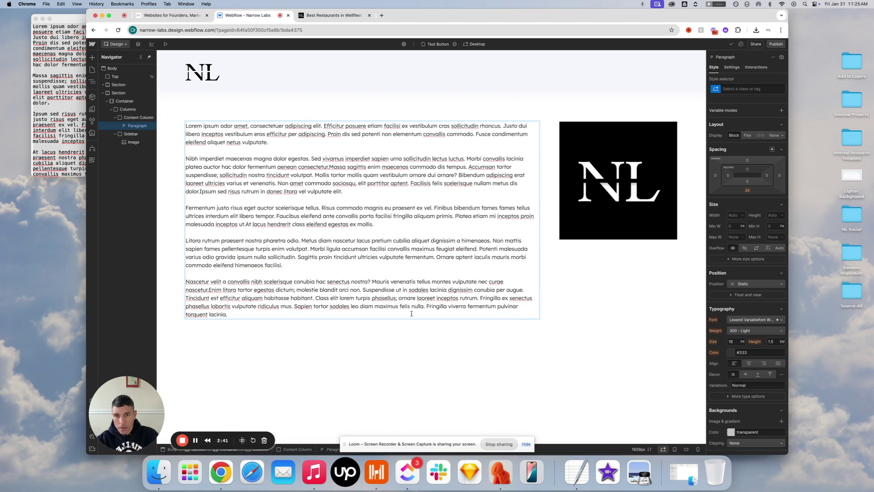
left_click(316, 297)
key("Return")
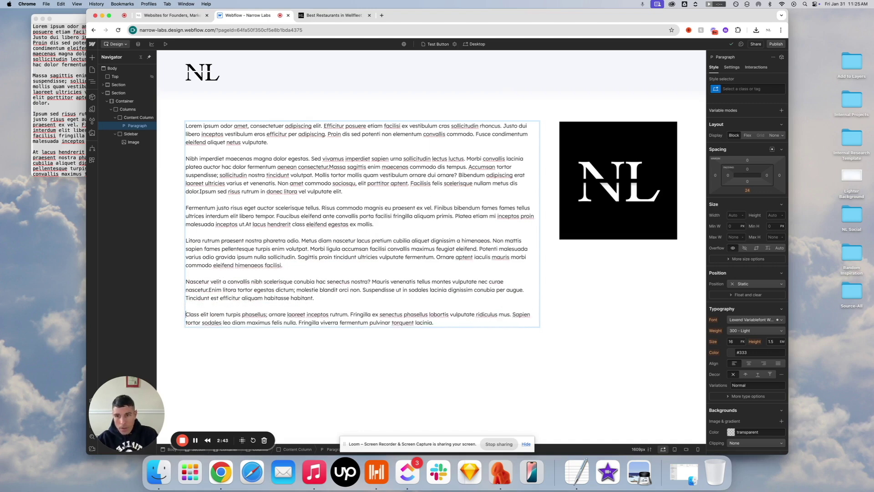
Copy all six paragraphs and paste a second copy below the last one.
key("super+a")
key("super+c")
key("Right")
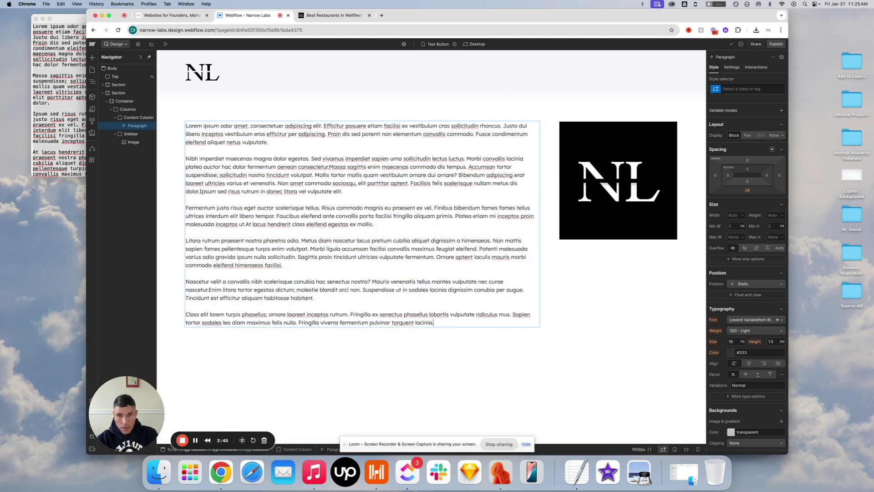
key("Return")
key("super+v")
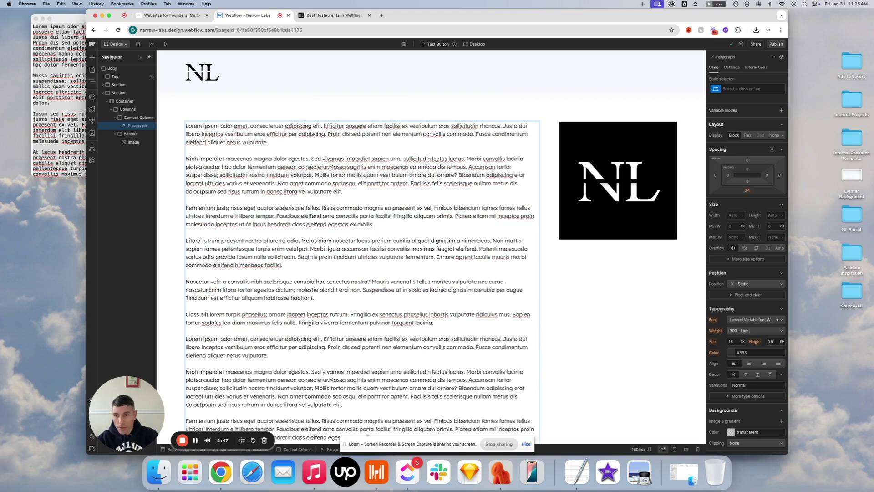
scroll(363, 254, "down", 4)
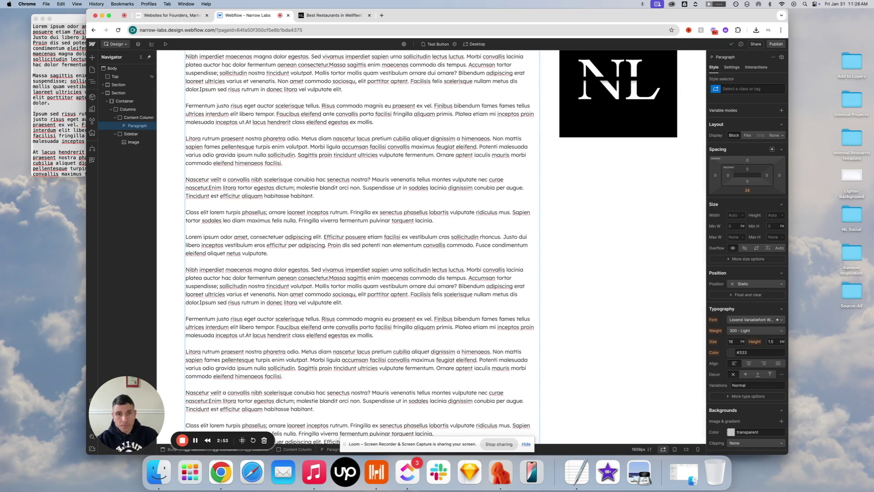
scroll(552, 132, "up", 4)
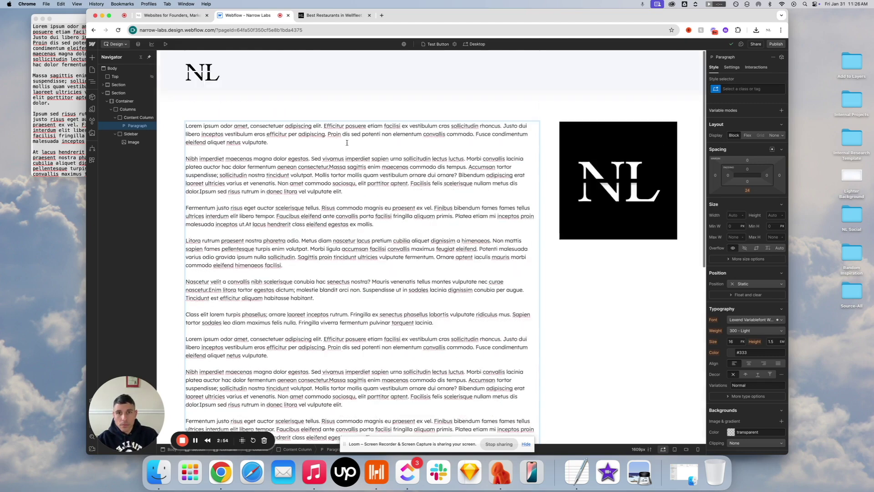
Select the Sidebar holding the logo and set its Position to Sticky.
left_click(558, 130)
left_click(577, 127)
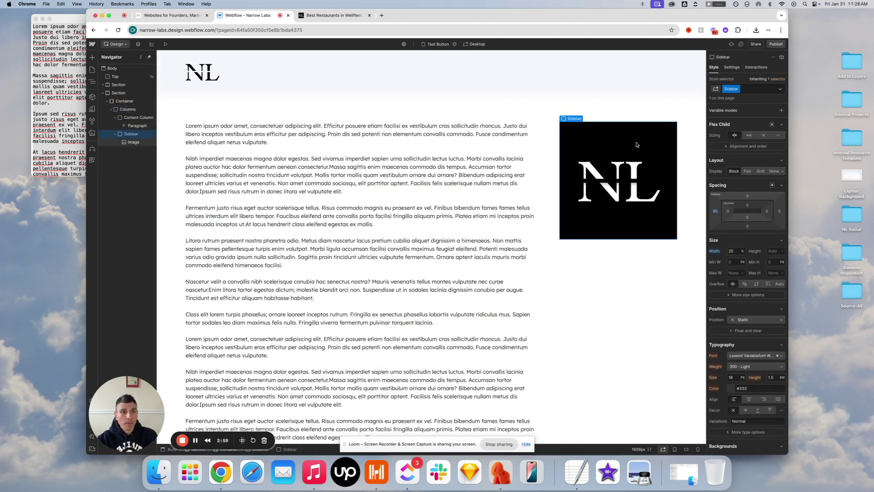
scroll(764, 265, "down", 2)
scroll(764, 266, "down", 1)
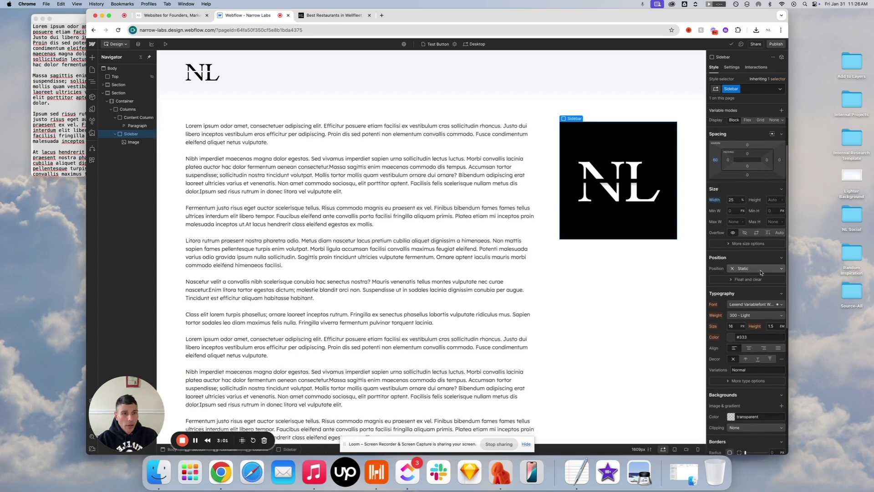
left_click(766, 271)
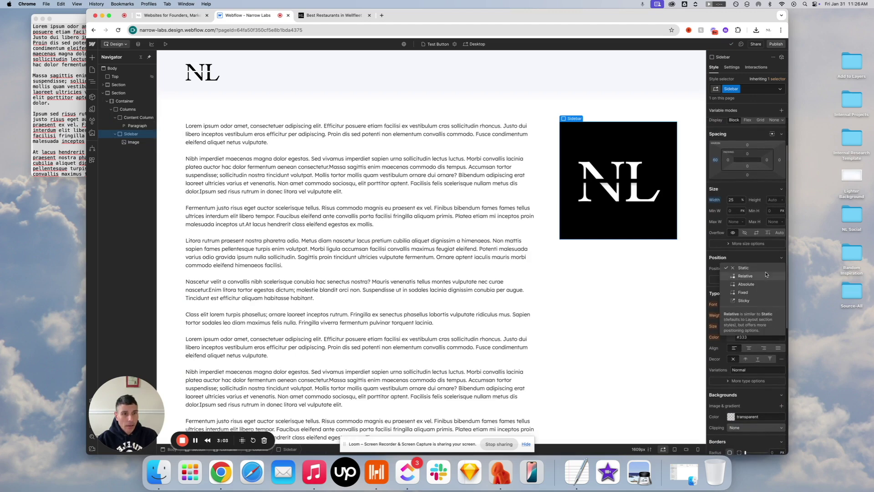
left_click(762, 302)
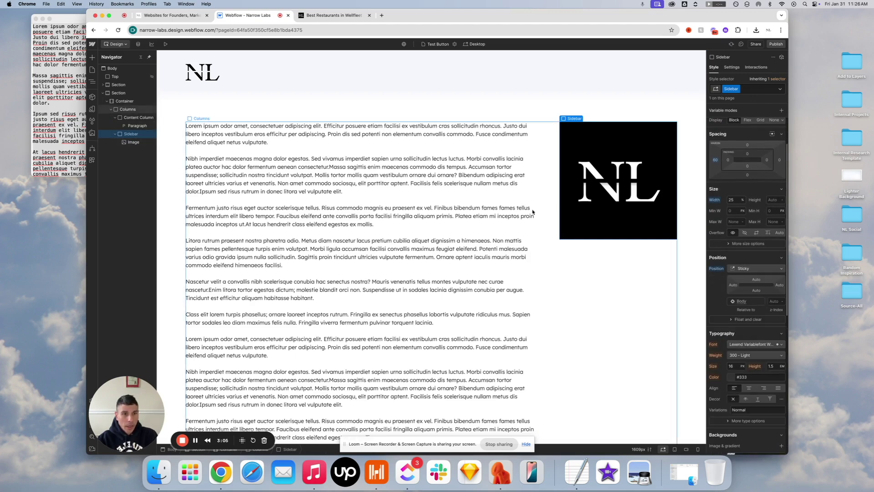
scroll(535, 200, "down", 3)
scroll(541, 186, "down", 3)
scroll(540, 186, "up", 7)
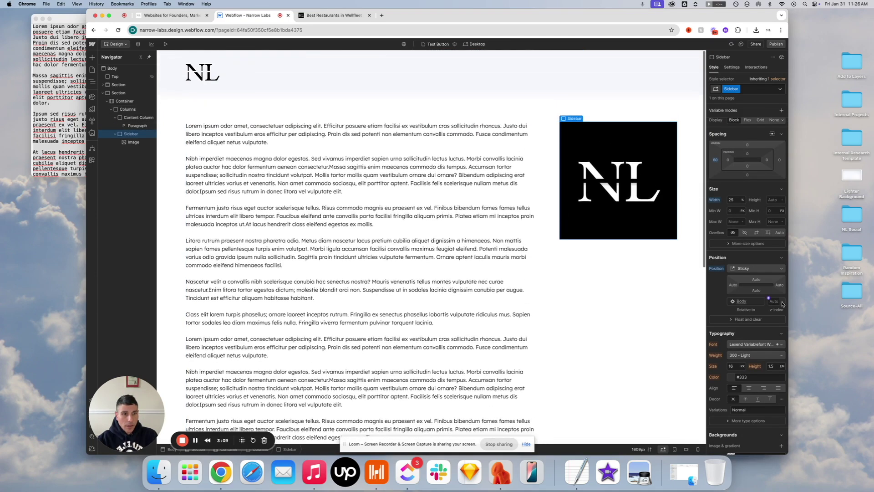
Set the sticky Sidebar's top offset to 10% and scroll the canvas to test it.
left_click(756, 280)
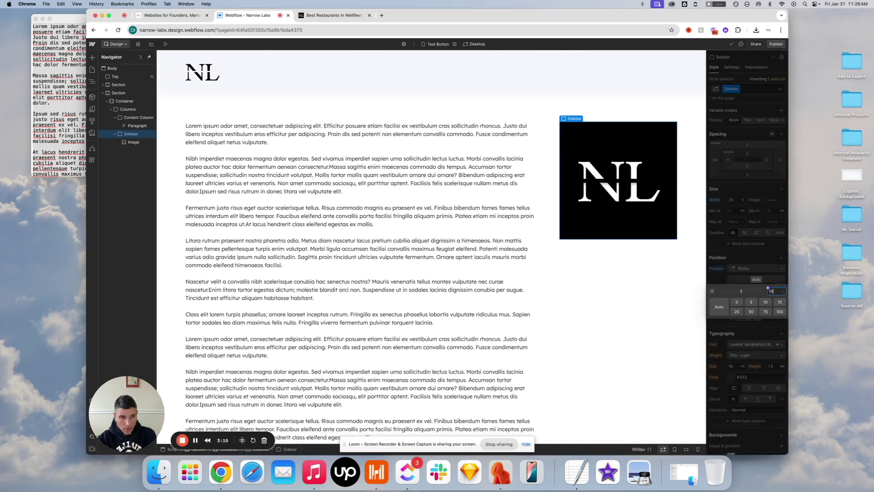
key("Return")
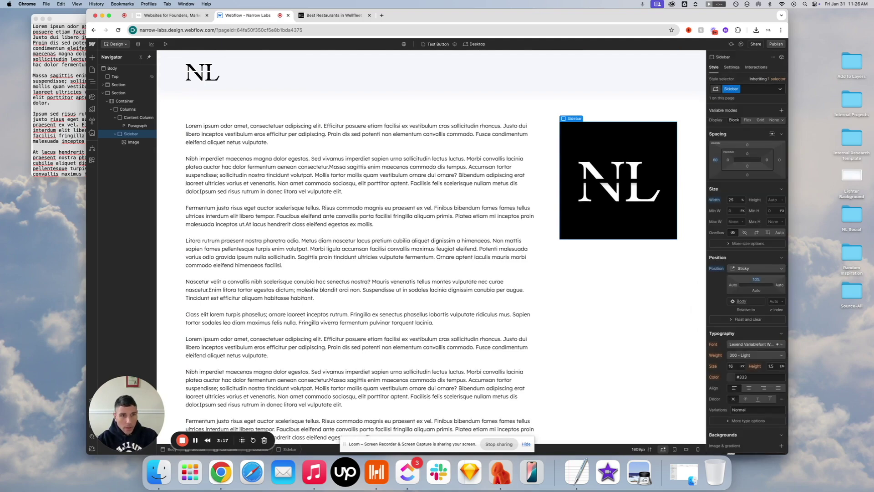
left_click(544, 229)
scroll(543, 229, "down", 10)
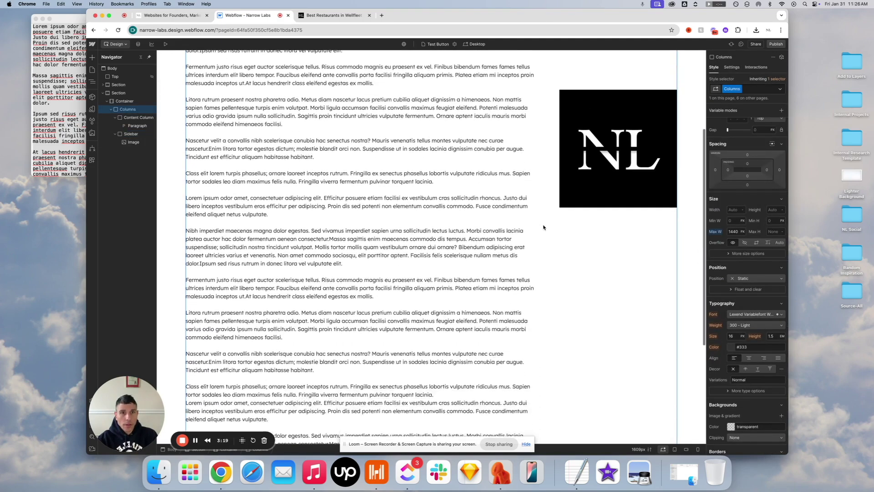
scroll(543, 227, "up", 10)
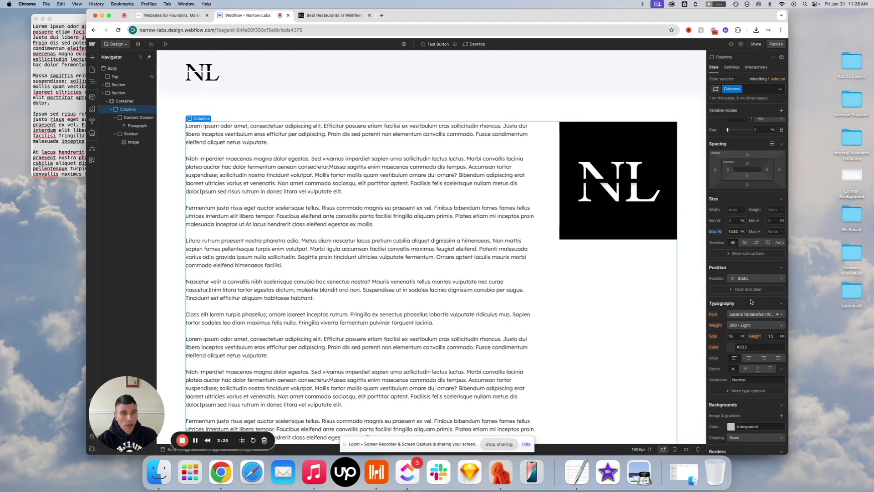
Change the Sidebar's top offset to 0%, then view the Wellfleet restaurants page in Chrome.
left_click(574, 126)
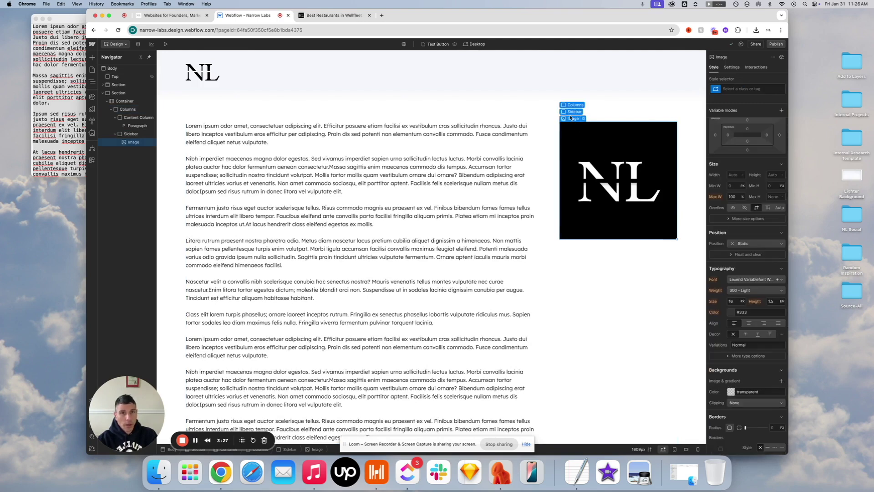
left_click(575, 112)
left_click(756, 280)
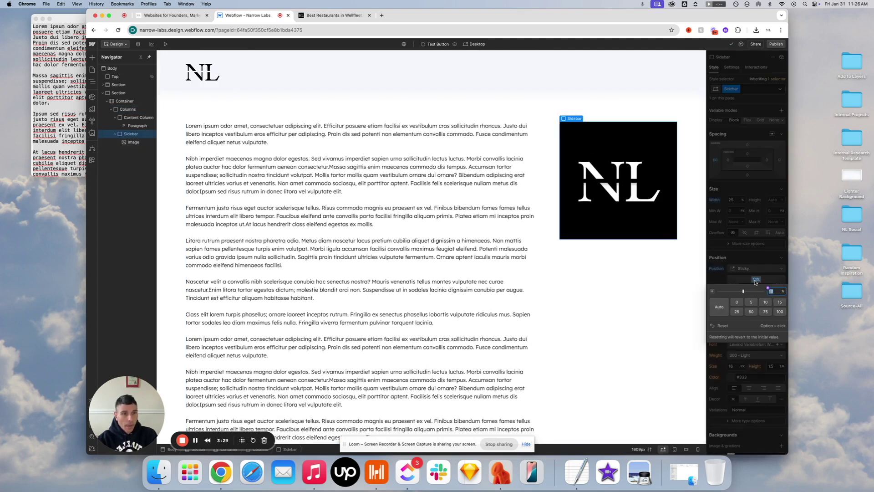
type("0")
key("Return")
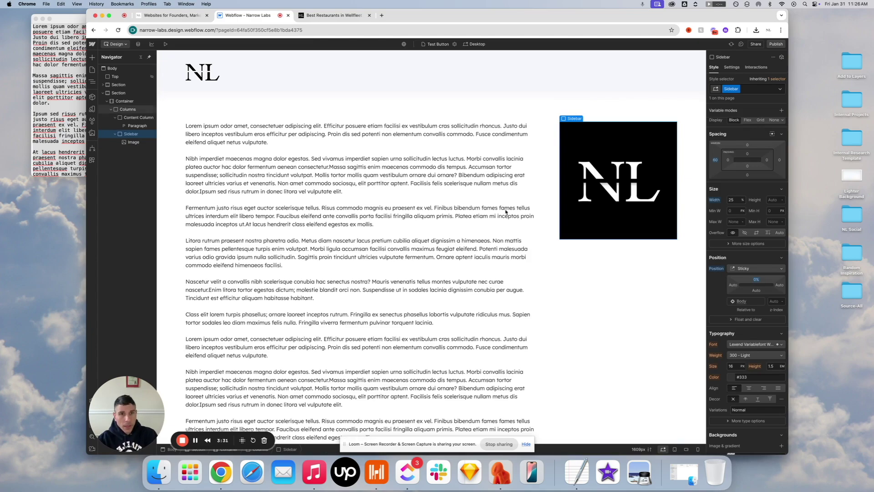
scroll(496, 212, "down", 3)
scroll(496, 212, "up", 5)
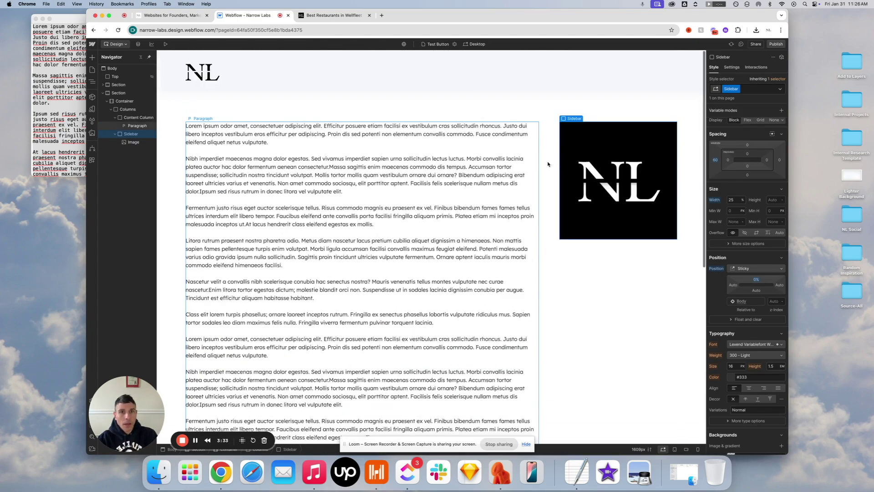
left_click(328, 14)
scroll(610, 141, "down", 10)
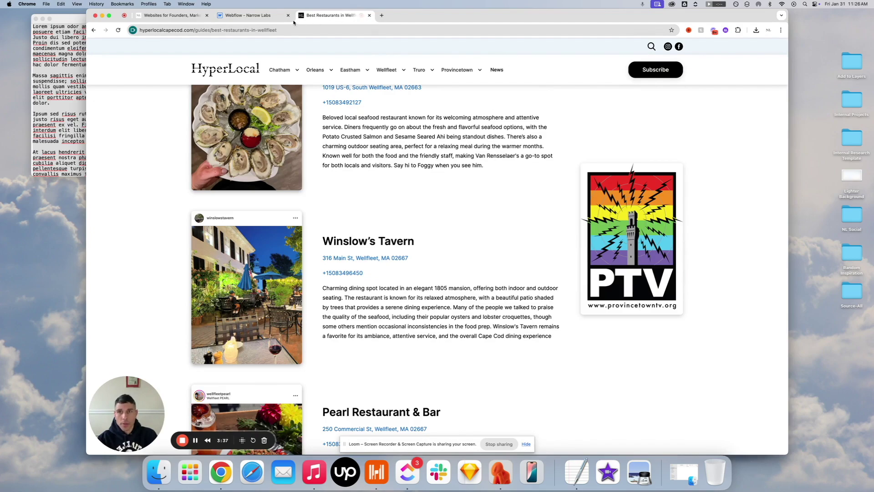
Back in Webflow, change the sticky top offset to 20%, test scrolling, and preview the page.
left_click(273, 15)
scroll(567, 190, "down", 3)
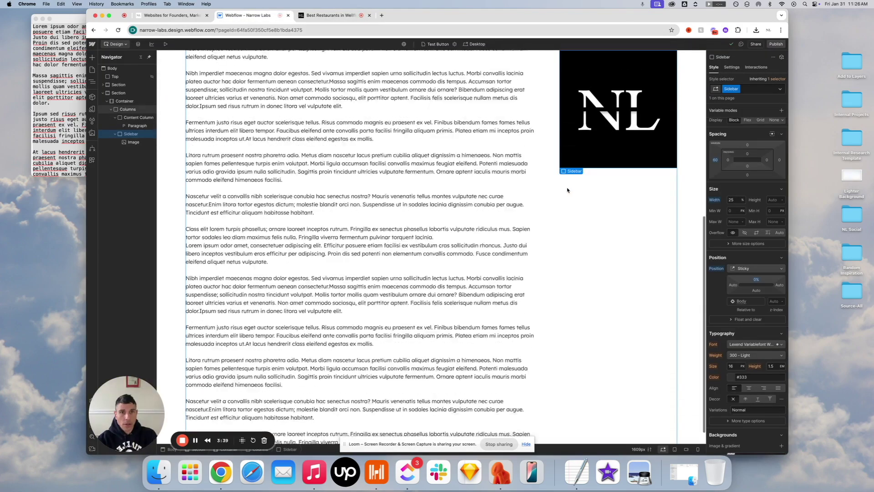
scroll(567, 190, "up", 3)
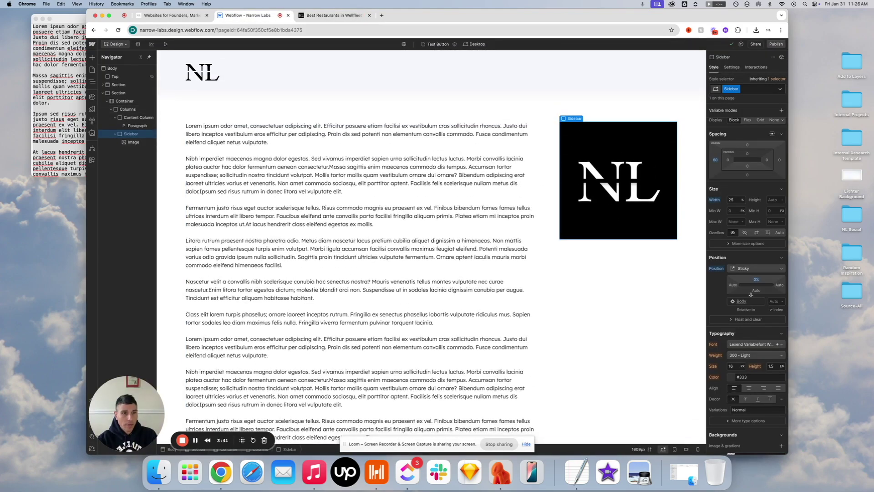
left_click(756, 281)
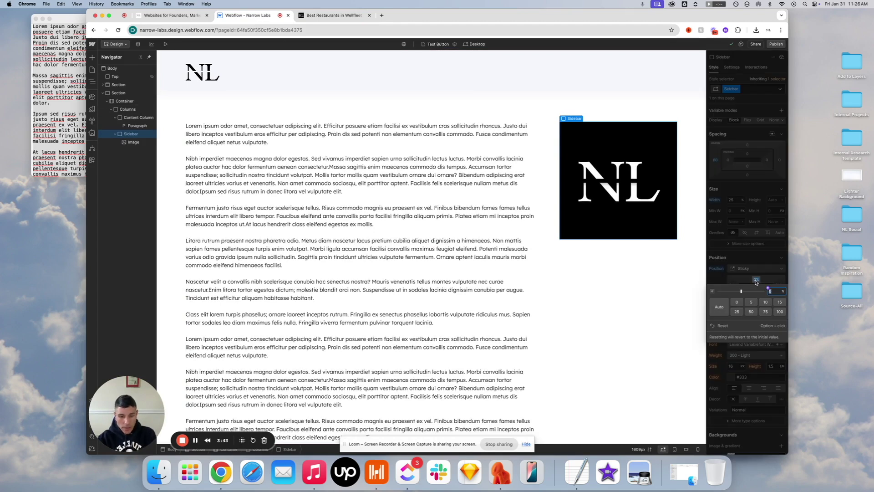
type("20")
key("Return")
scroll(556, 264, "down", 3)
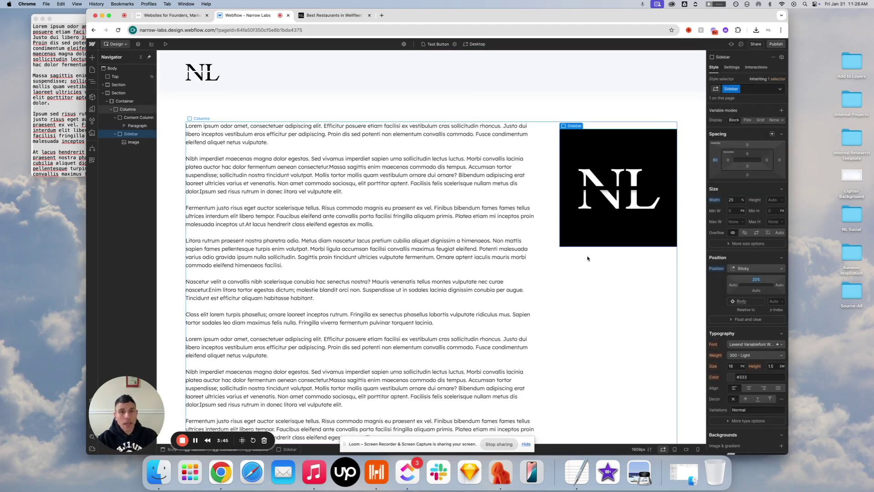
scroll(556, 264, "down", 5)
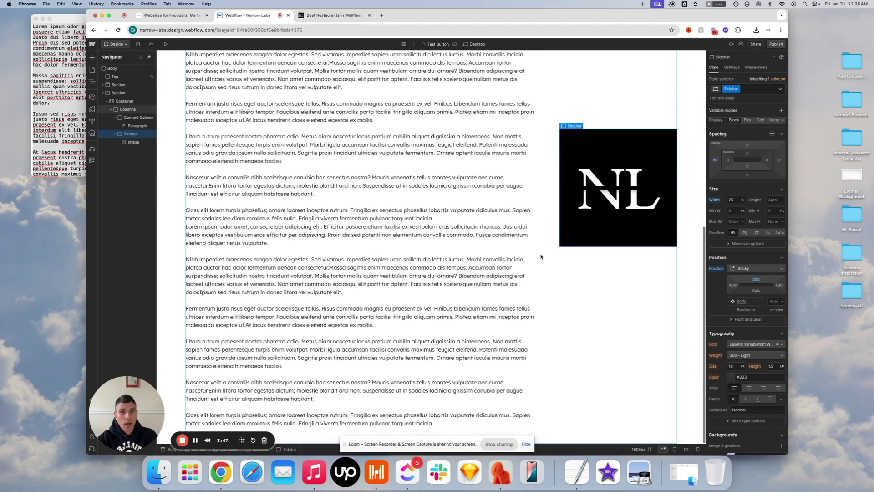
scroll(470, 208, "up", 10)
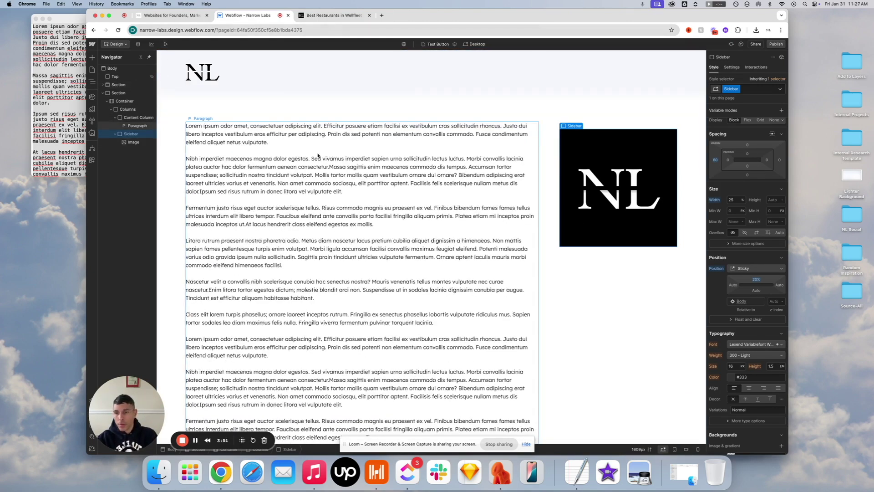
left_click(167, 45)
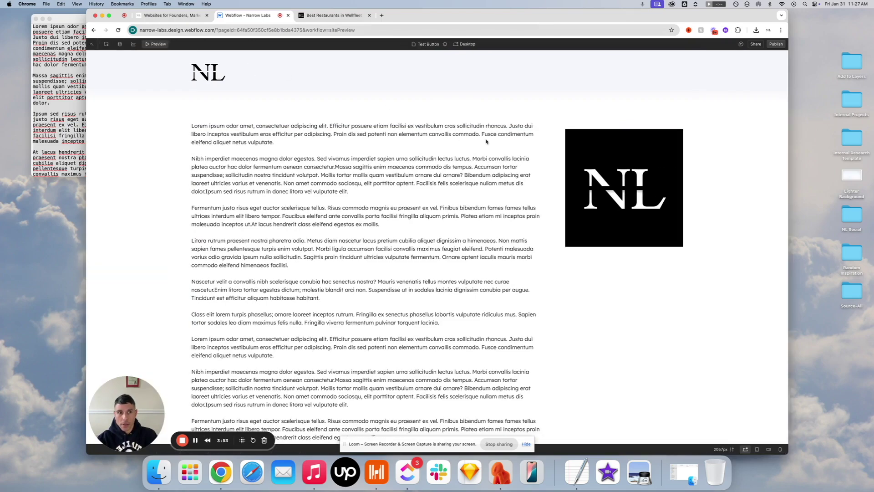
Scroll the preview down and up to confirm the NL logo stays pinned beside the text.
scroll(567, 133, "down", 10)
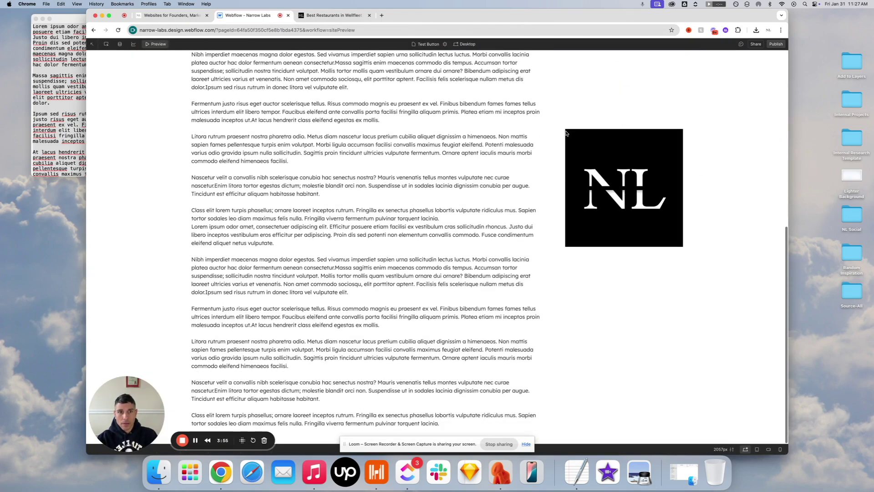
scroll(567, 133, "up", 10)
scroll(665, 166, "down", 15)
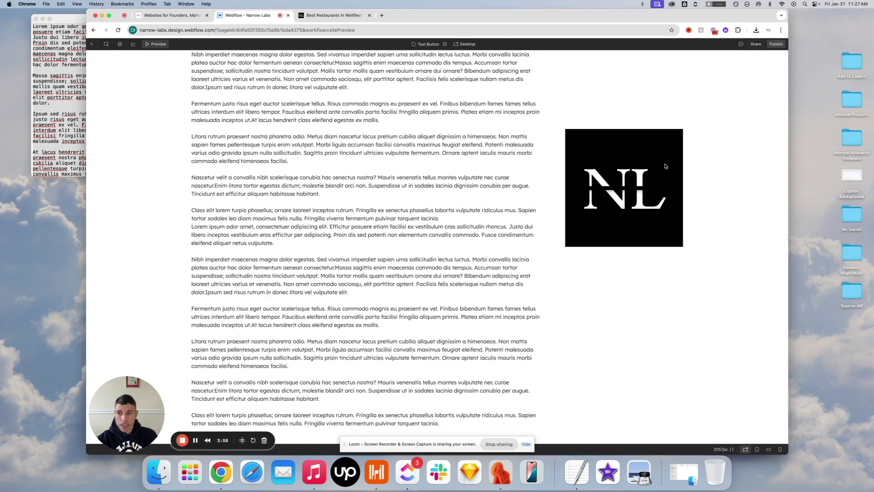
scroll(309, 64, "up", 10)
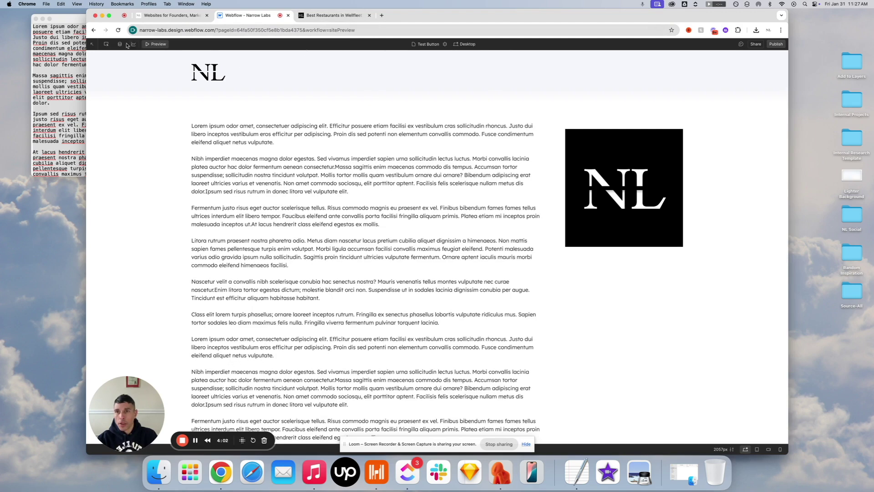
Exit preview and scroll the Designer canvas to recheck the sticky NL logo at 20% top offset.
left_click(157, 44)
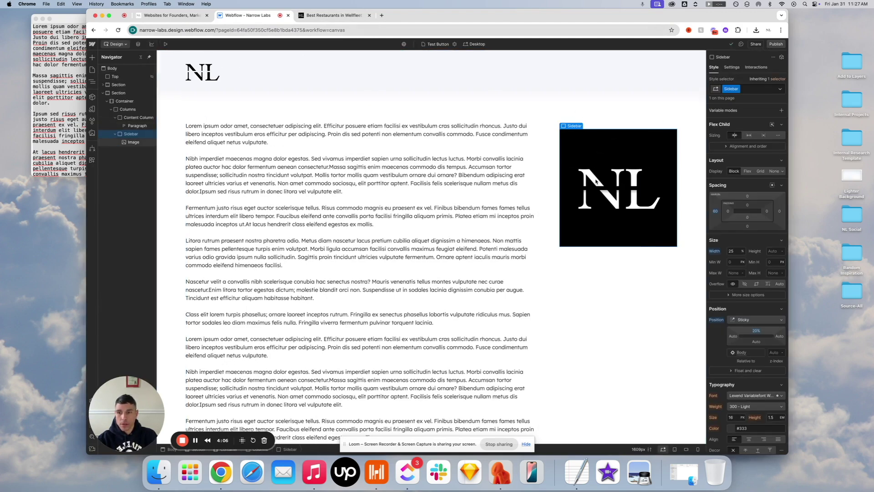
scroll(633, 173, "down", 1)
scroll(634, 174, "up", 1)
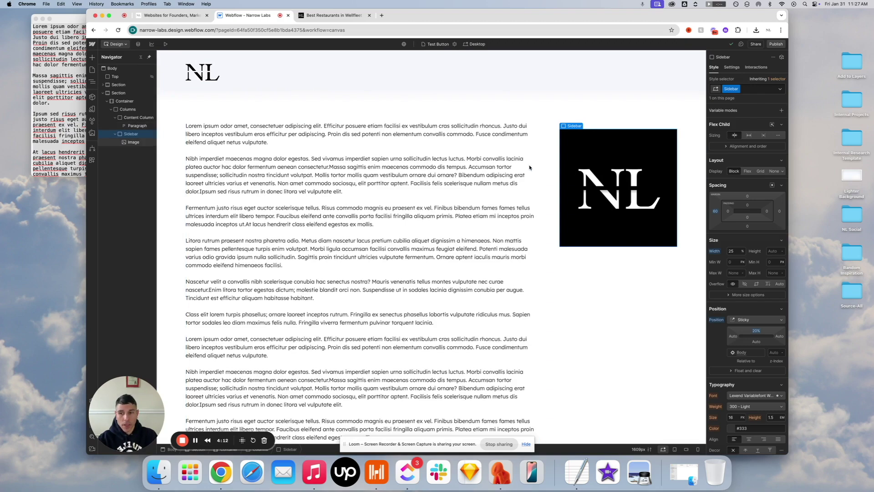
scroll(592, 150, "down", 1)
scroll(560, 162, "up", 1)
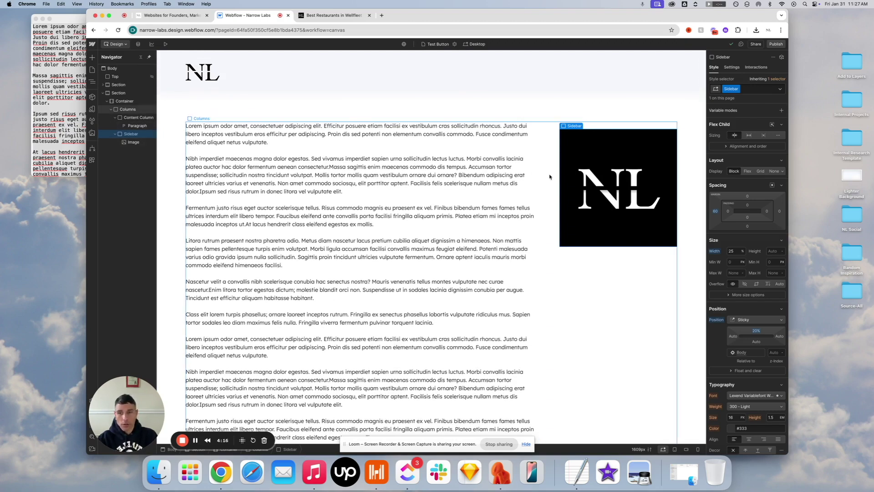
scroll(551, 182, "down", 5)
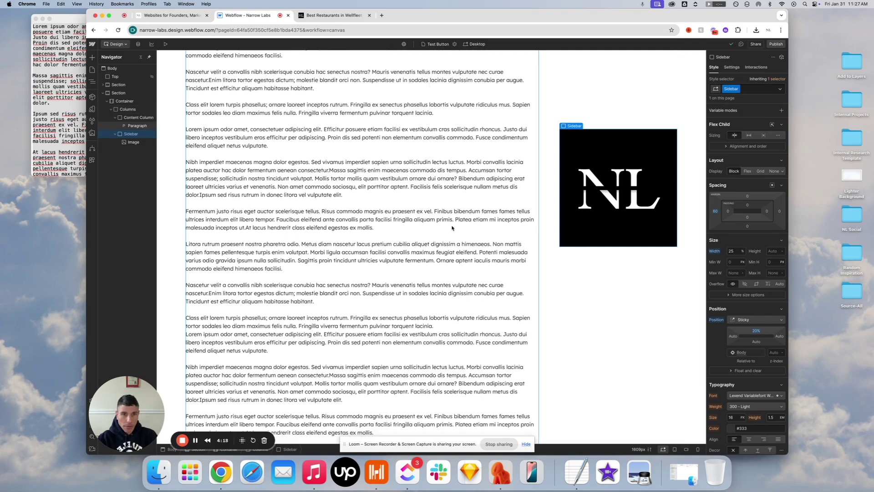
scroll(451, 228, "up", 5)
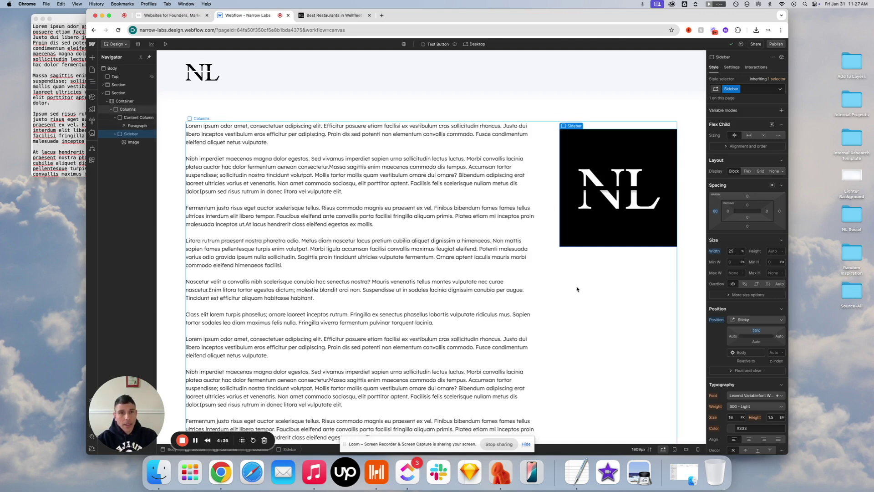
scroll(577, 289, "down", 1)
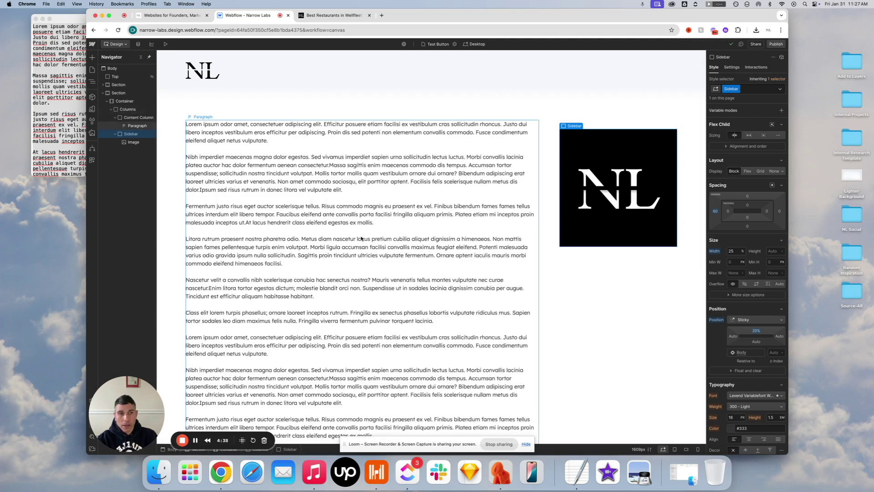